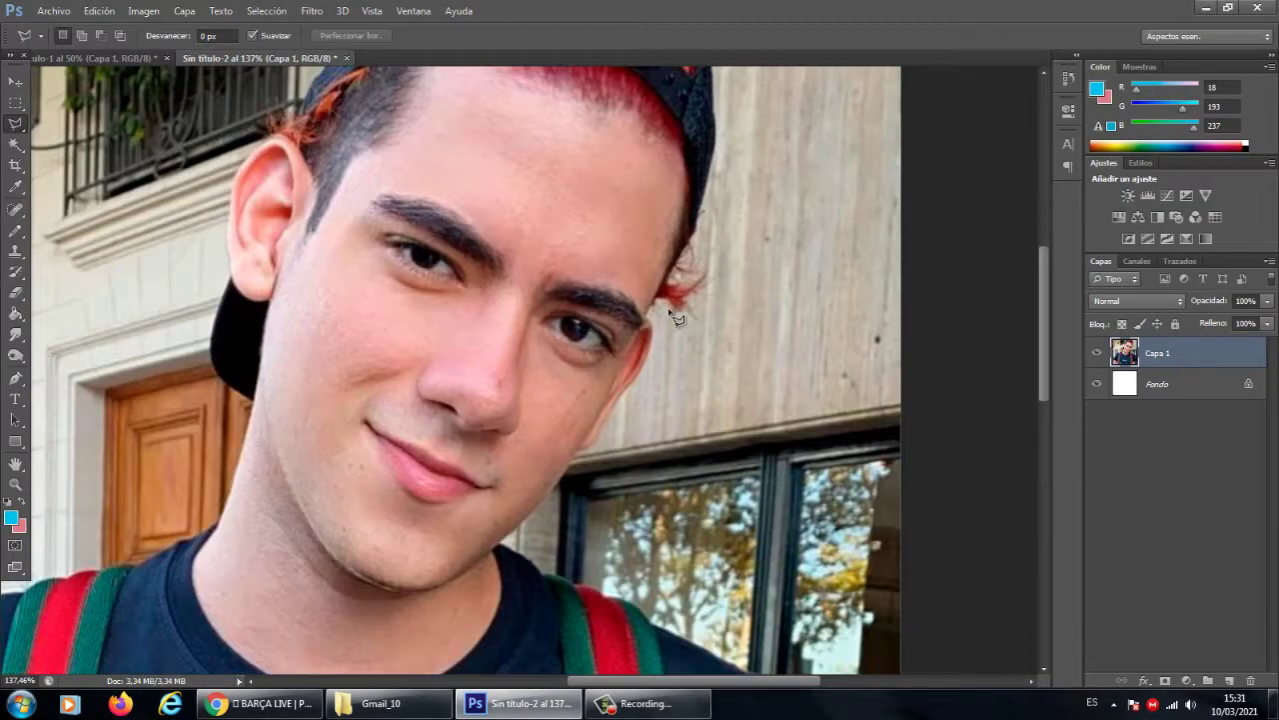
- Trace the young man's face along the hairline and forehead with the Polygonal Lasso
scroll(669, 300, "up", 3)
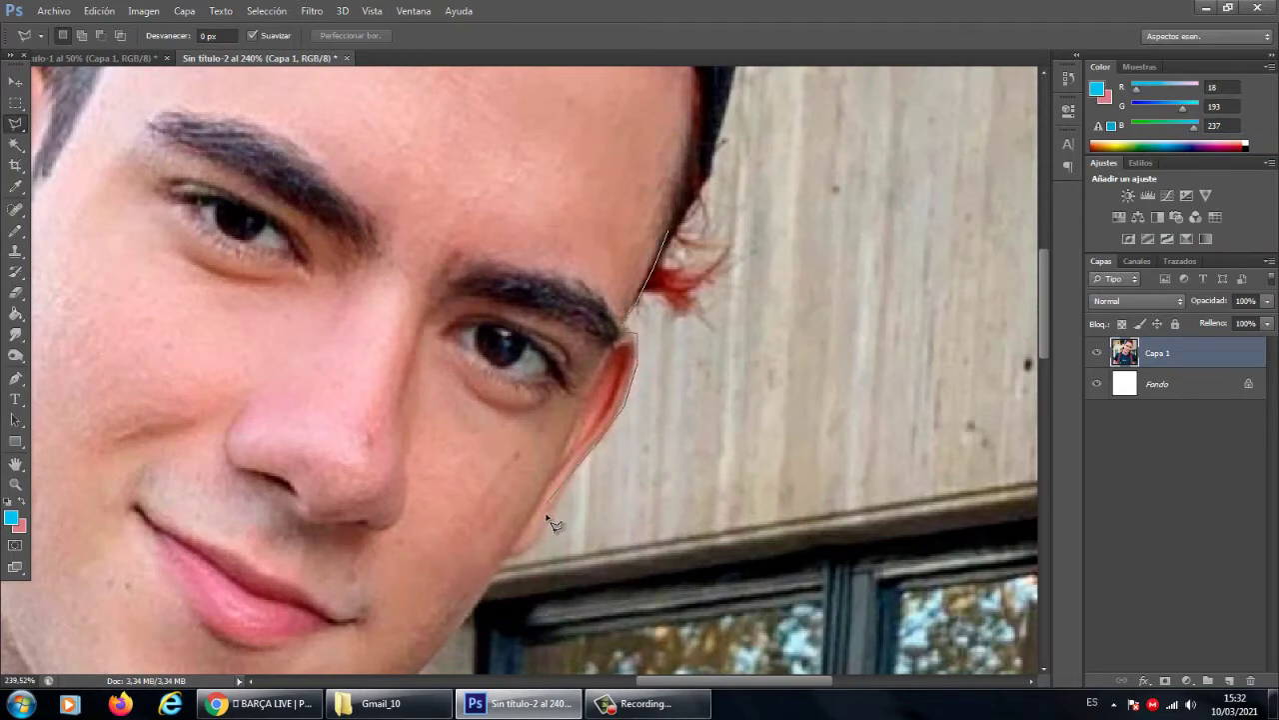
scroll(510, 568, "down", 3)
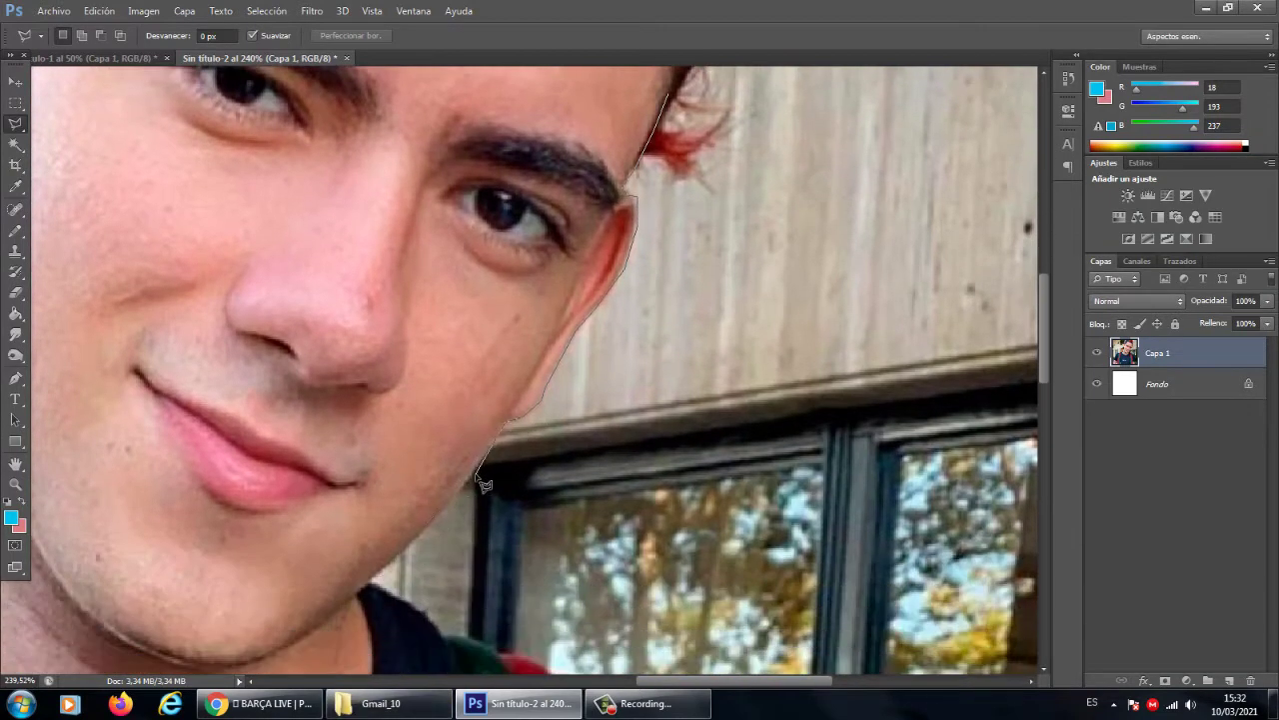
scroll(265, 619, "down", 2)
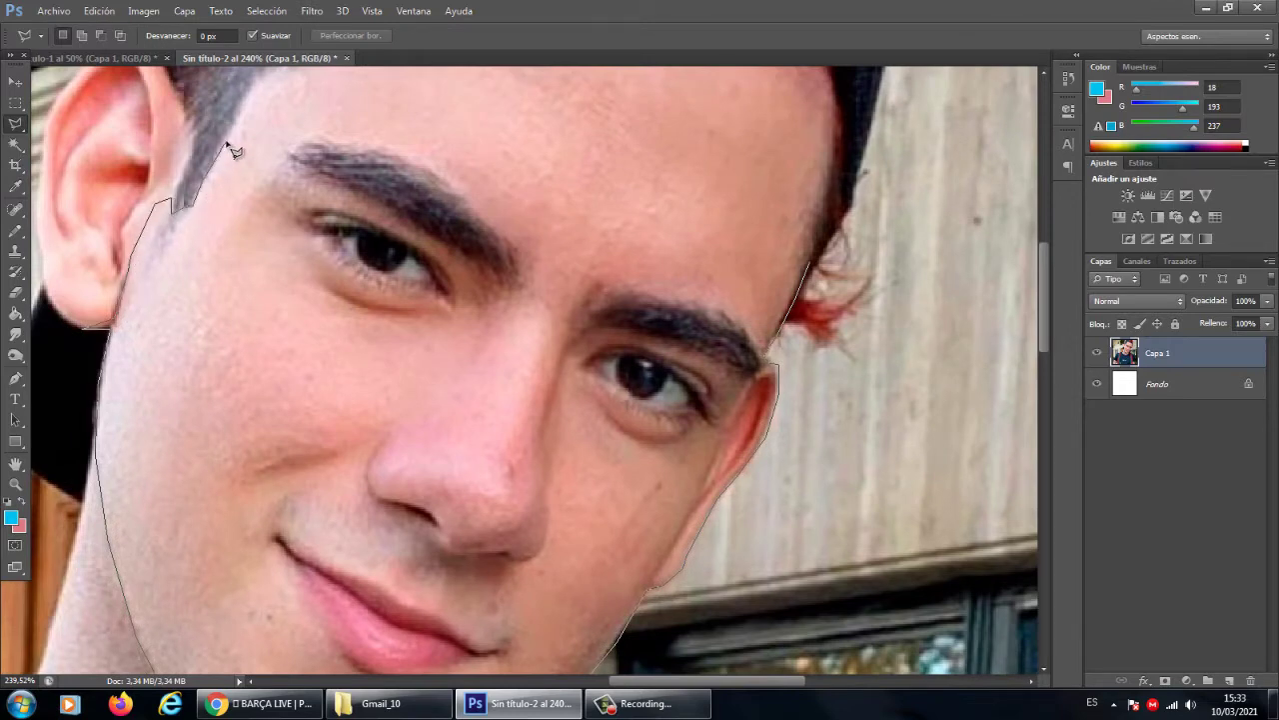
scroll(232, 150, "up", 2)
scroll(350, 130, "up", 2)
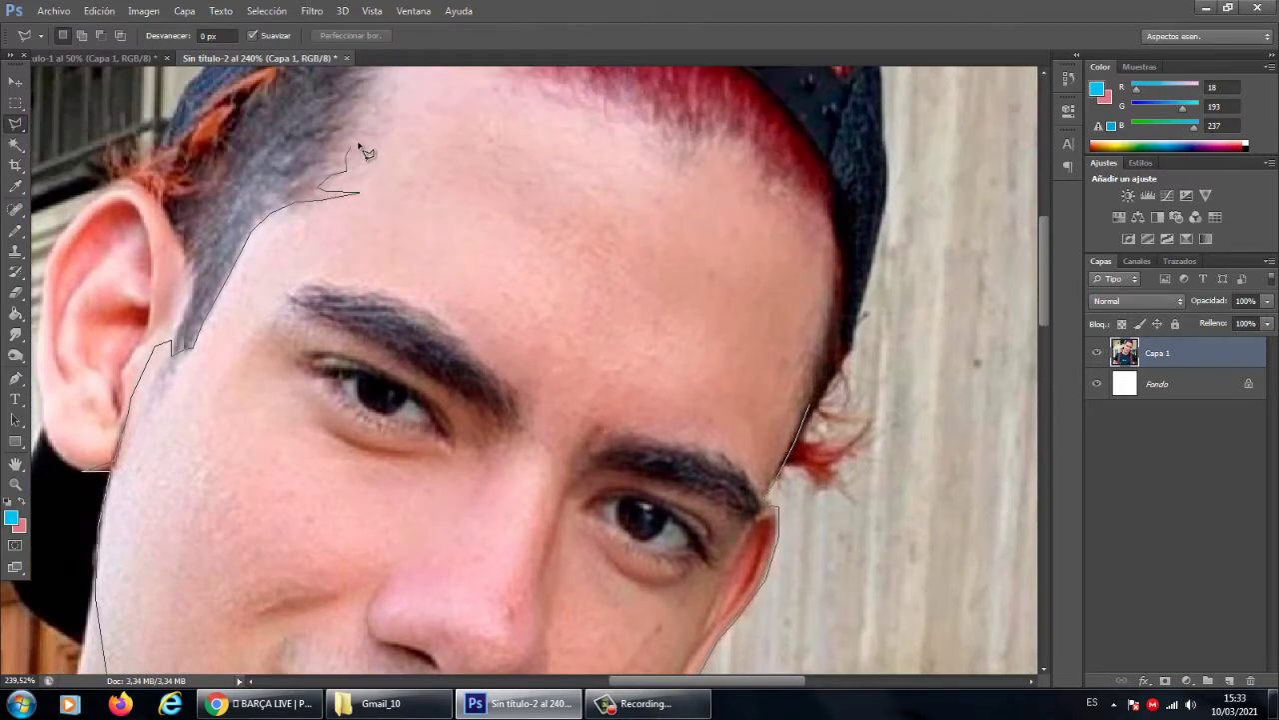
left_click(372, 160)
left_click(381, 108)
left_click(405, 91)
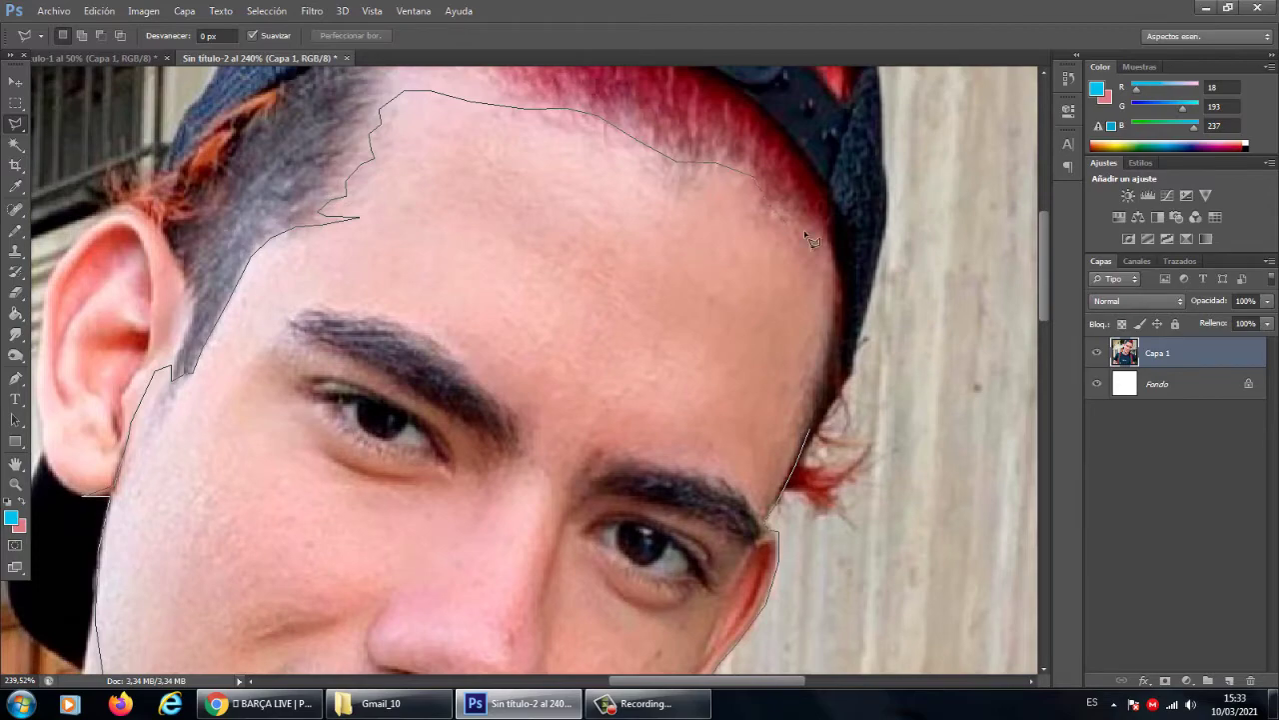
- Close the face selection, copy it to new layer Capa 2, and switch to Sin título-1
double_click(817, 444)
key("ctrl+0")
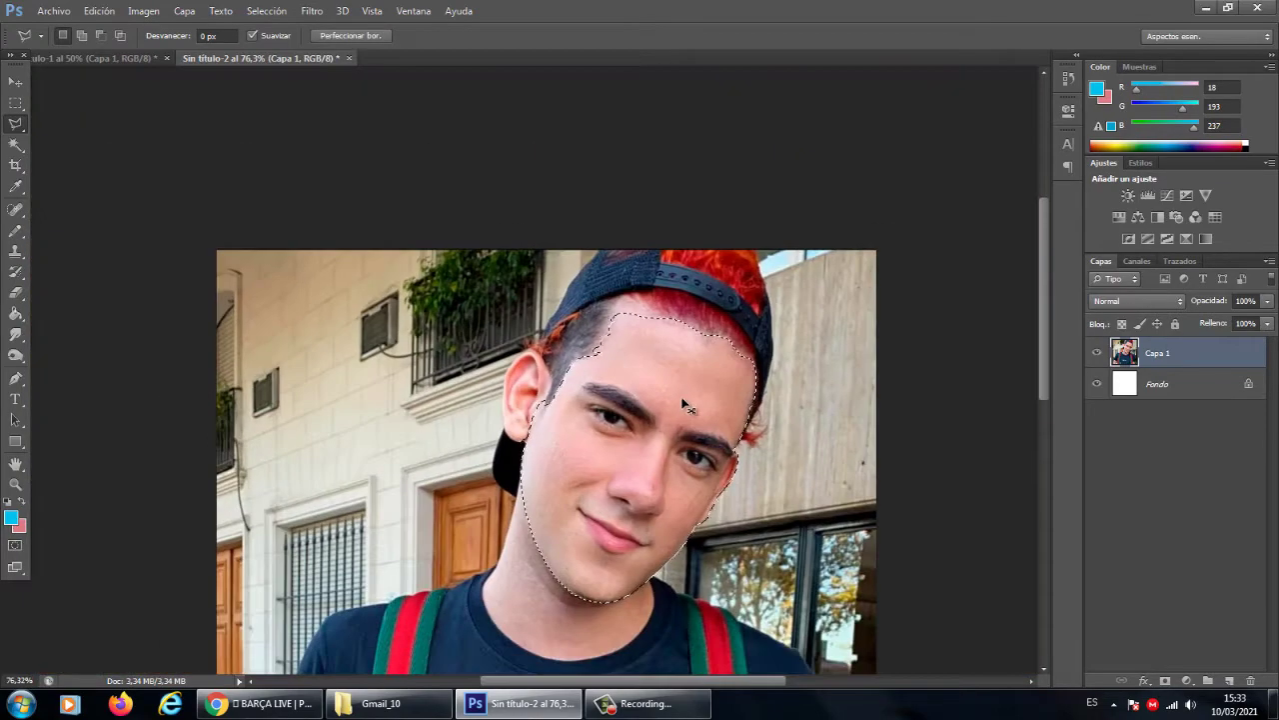
key("ctrl+j")
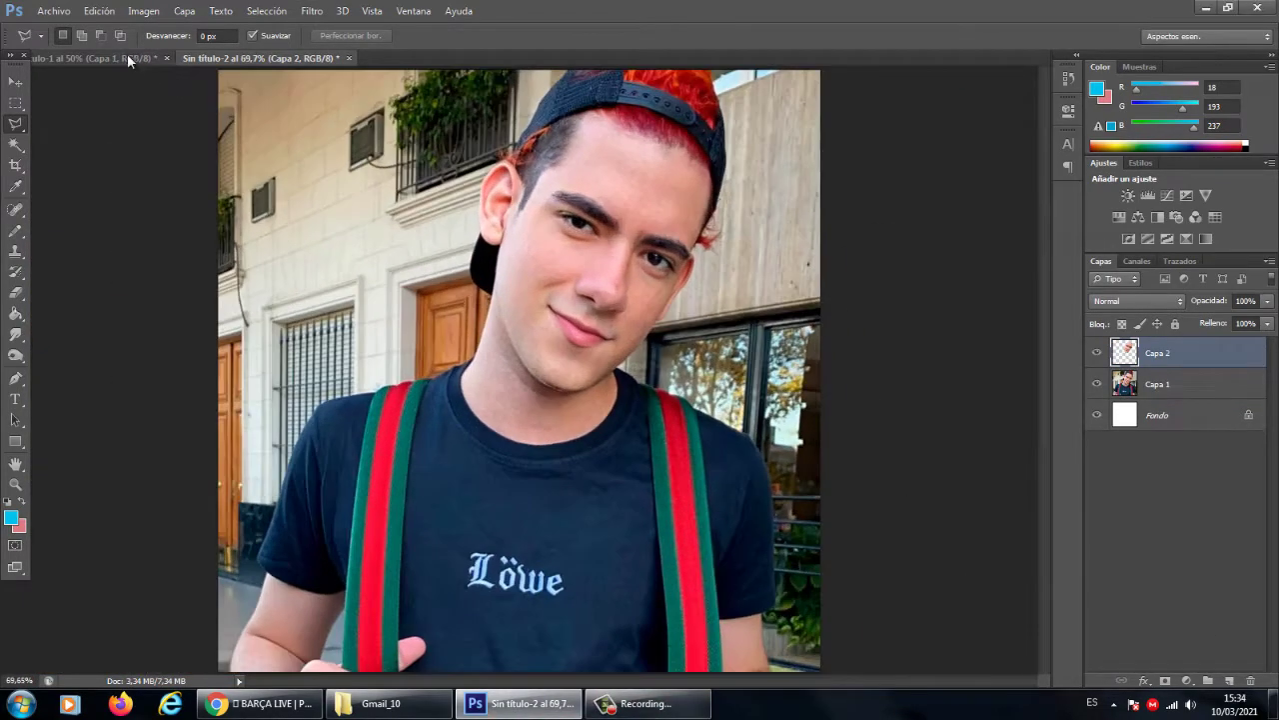
left_click(127, 57)
- Add a new empty guide layer and choose the hard-edged Pencil tool
left_click(1231, 681)
key("b")
left_click_drag(676, 401, 716, 480)
right_click(15, 228)
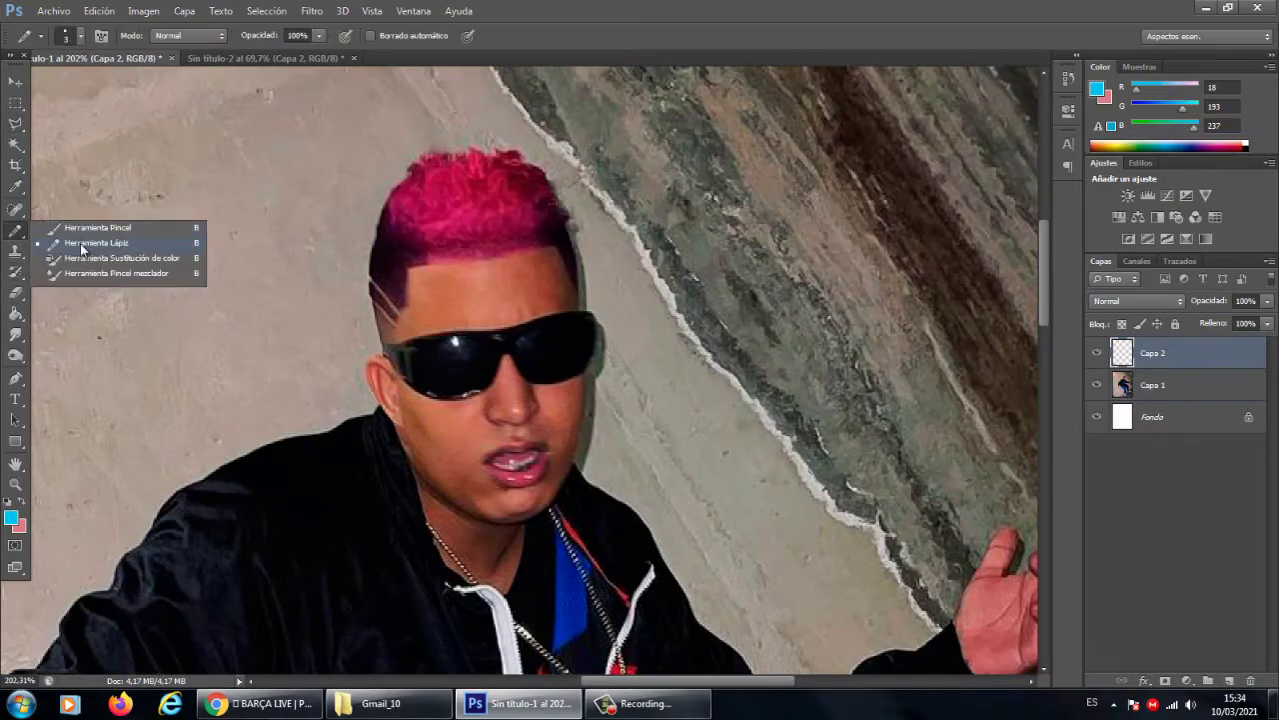
left_click(110, 245)
left_click(61, 8)
left_click(80, 35)
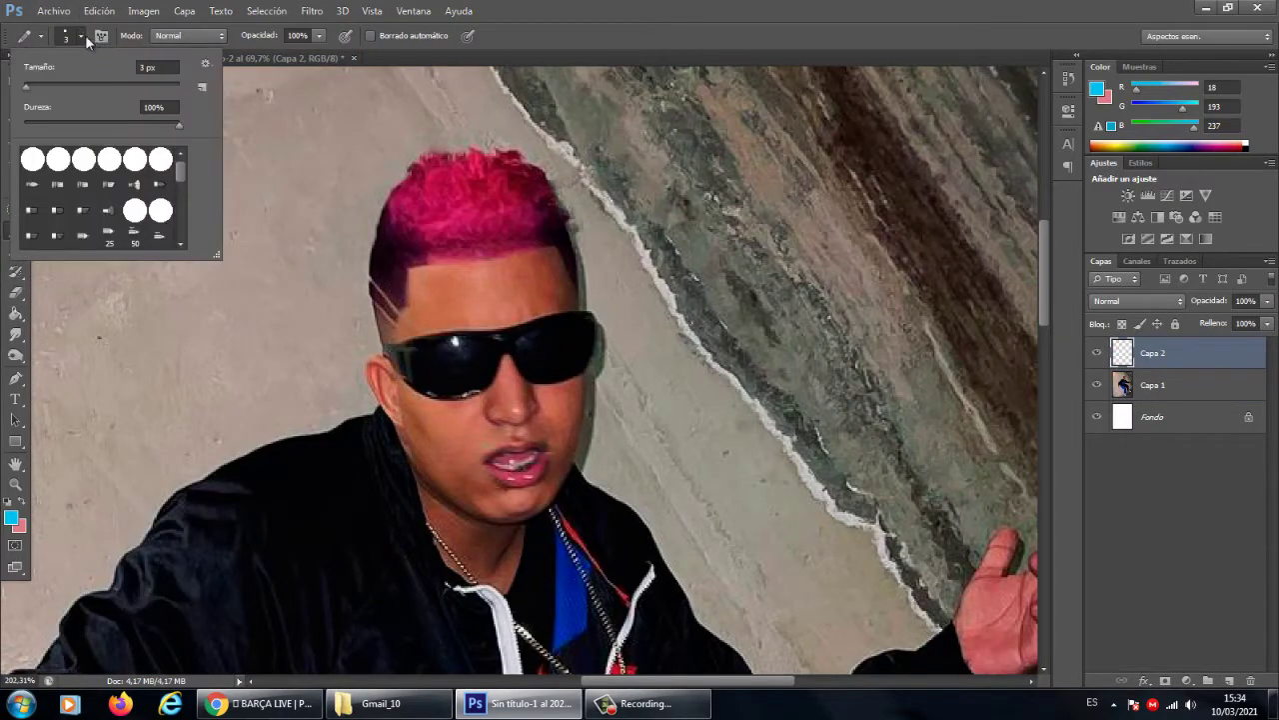
- Set the pencil colour to bright green and its size to 2 px
left_click(10, 517)
left_click(942, 524)
key("Return")
scroll(633, 343, "up", 3)
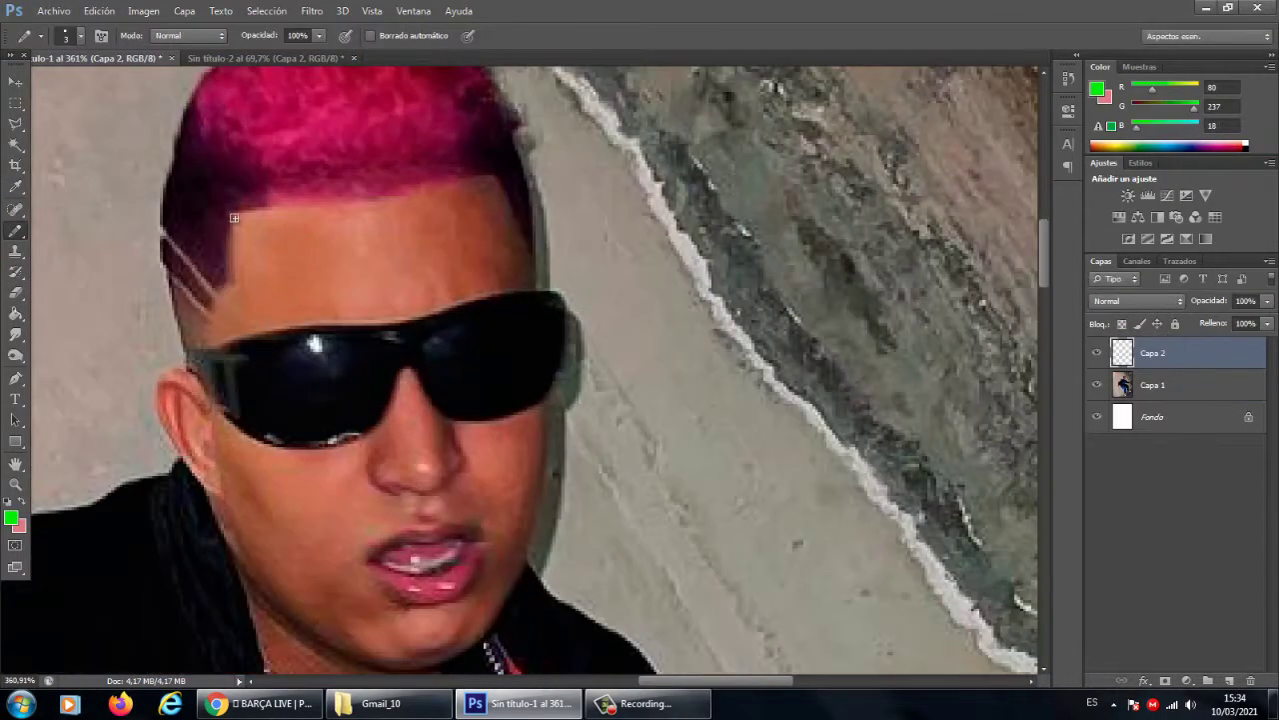
left_click(99, 10)
left_click(119, 53)
left_click(65, 35)
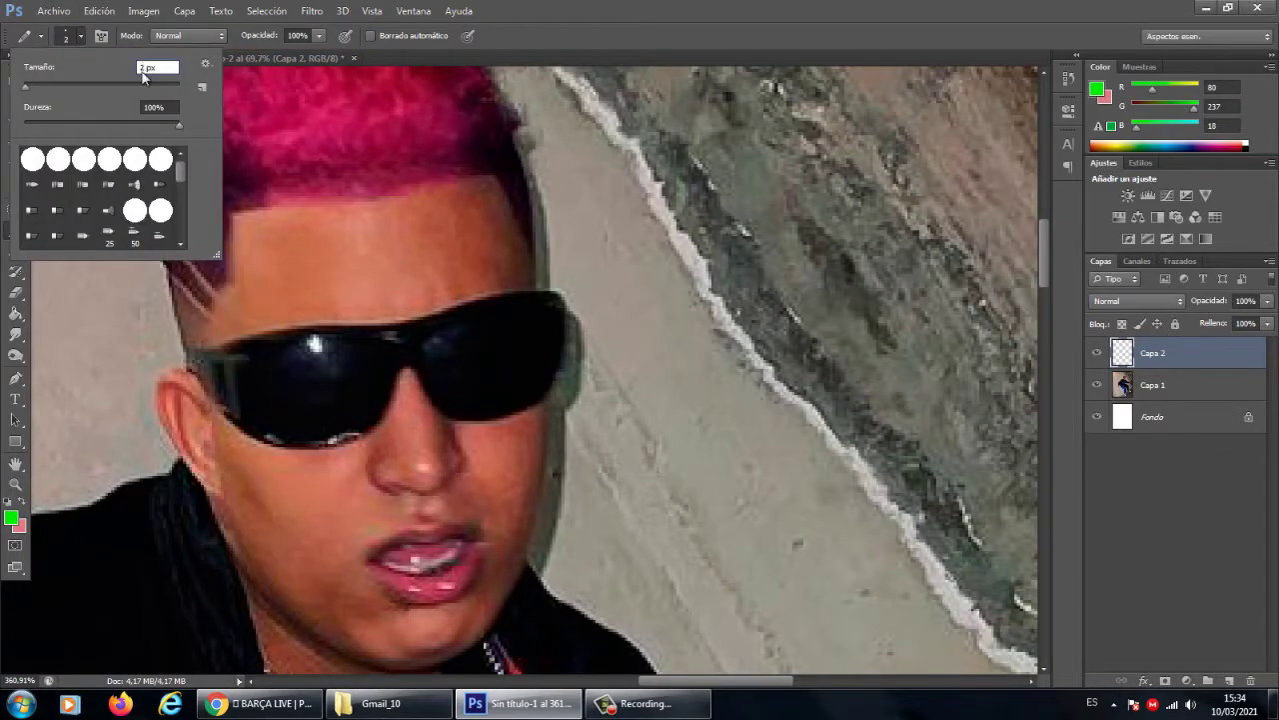
scroll(228, 222, "up", 1)
- Trace the pink-haired man's face outline, nostrils and mouth in green
left_click_drag(228, 222, 227, 292)
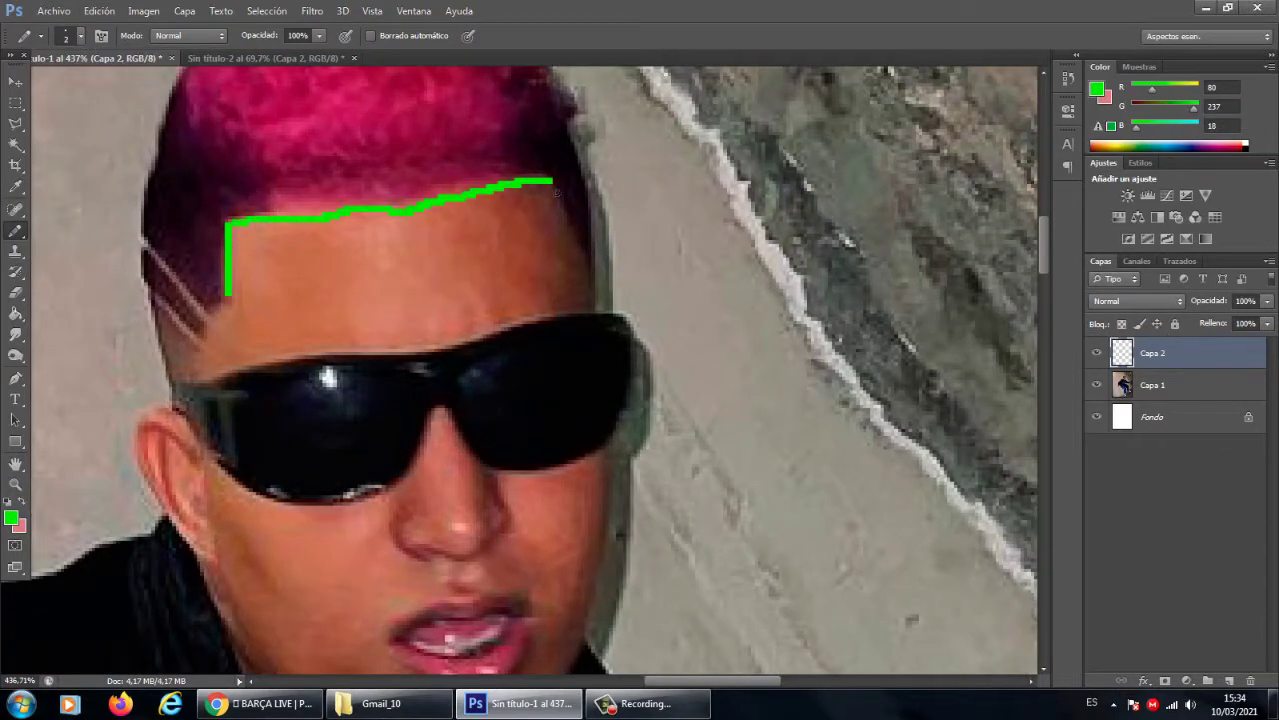
scroll(617, 460, "down", 2)
scroll(617, 461, "up", 2)
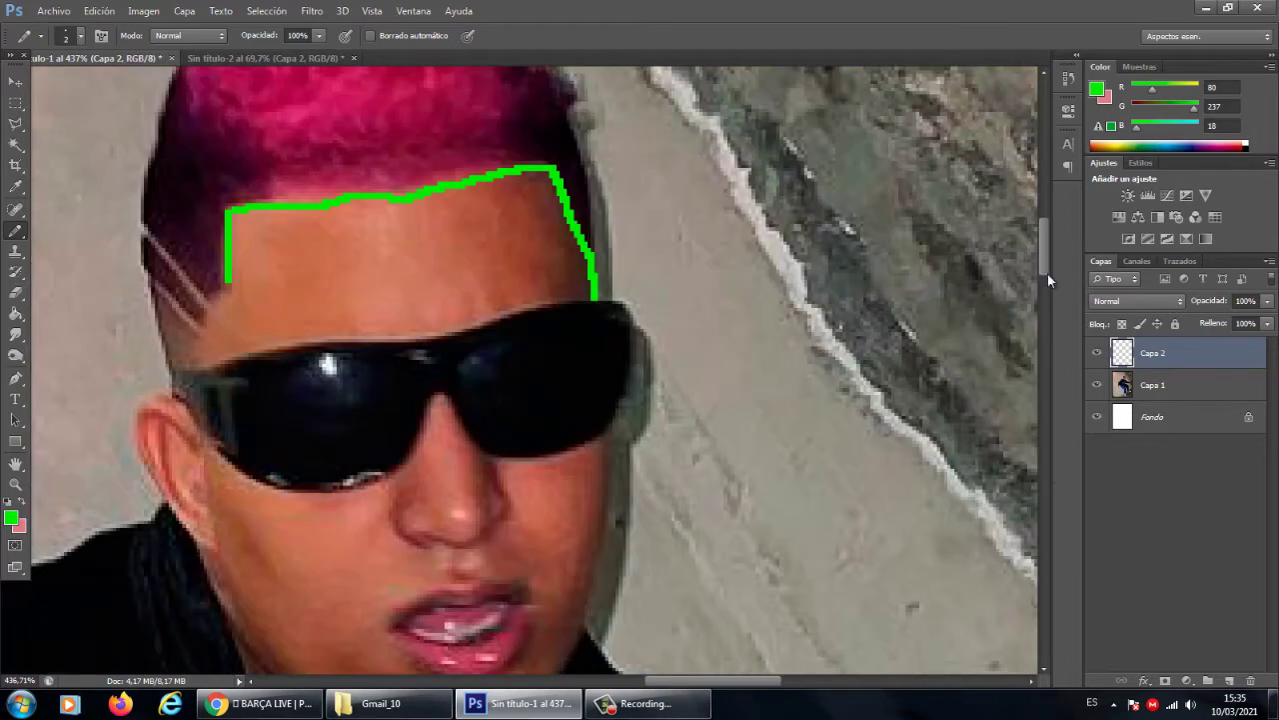
scroll(617, 461, "down", 1)
left_click_drag(615, 292, 614, 328)
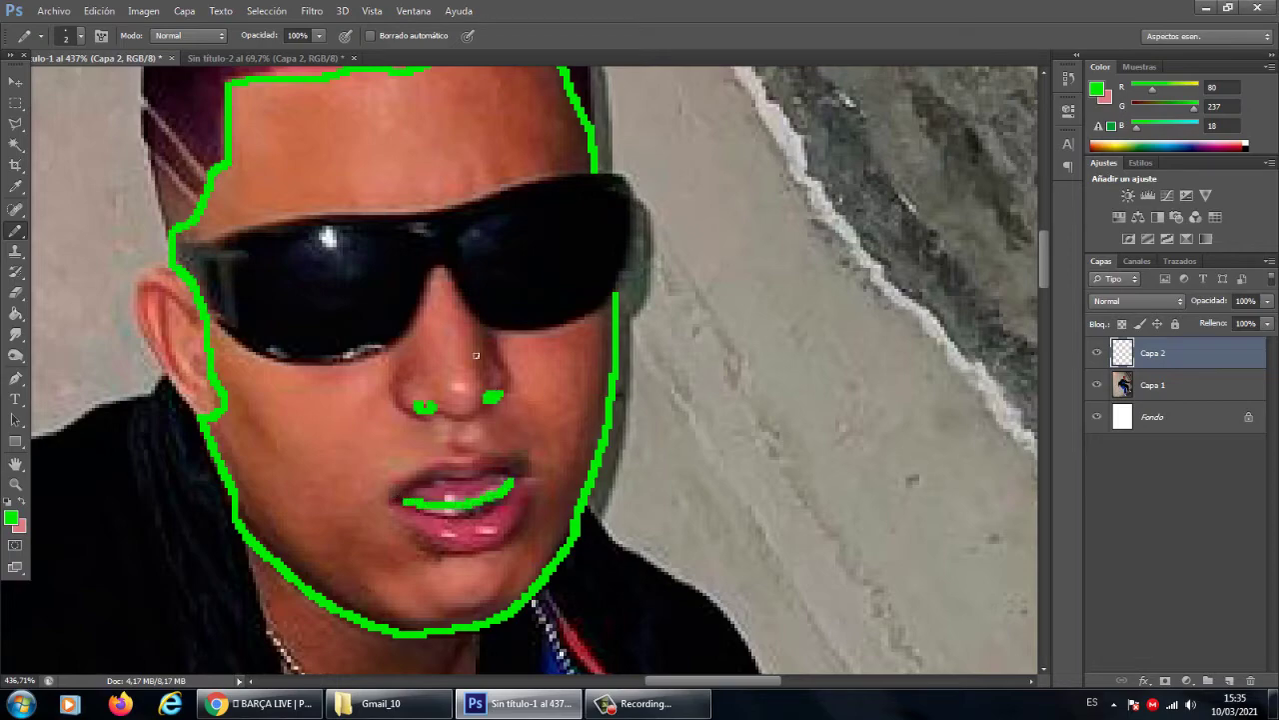
scroll(476, 354, "down", 2)
scroll(404, 308, "down", 1)
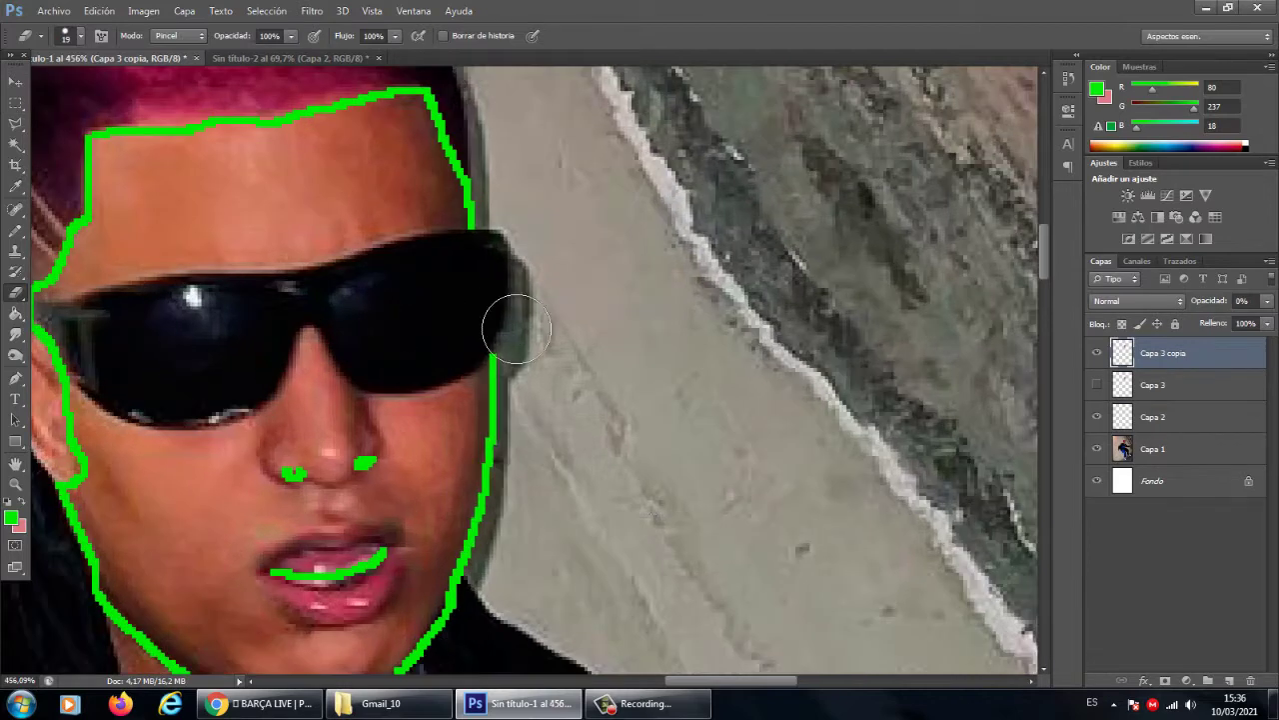
- Set the Eraser size to 12 px for cleaning up Capa 3 copia
right_click(516, 329)
type("12")
key("Return")
- Erase the new face over the left sunglass lens, briefly raising its opacity as a guide
left_click_drag(1267, 301, 1230, 323)
left_click_drag(232, 324, 174, 332)
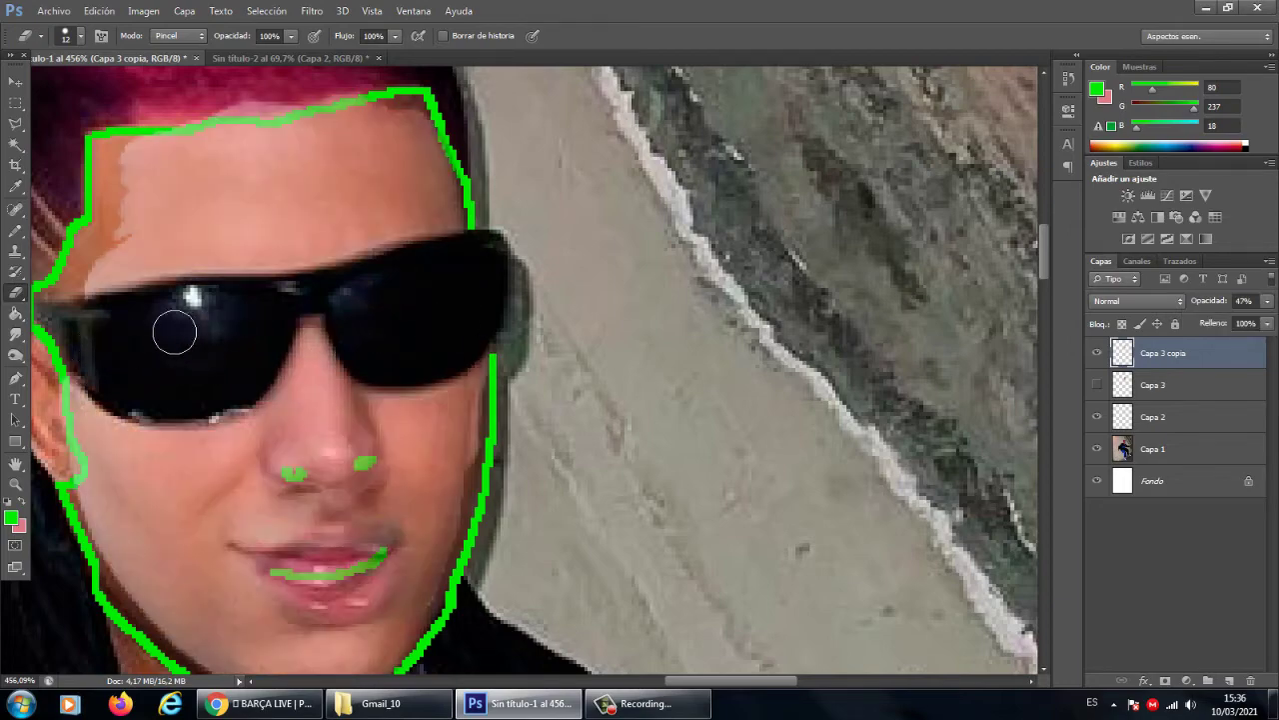
left_click_drag(1190, 327, 1185, 323)
scroll(471, 371, "down", 3)
scroll(471, 371, "up", 3)
- Reduce the eraser to 8 px and make the new face about half visible
right_click(471, 371)
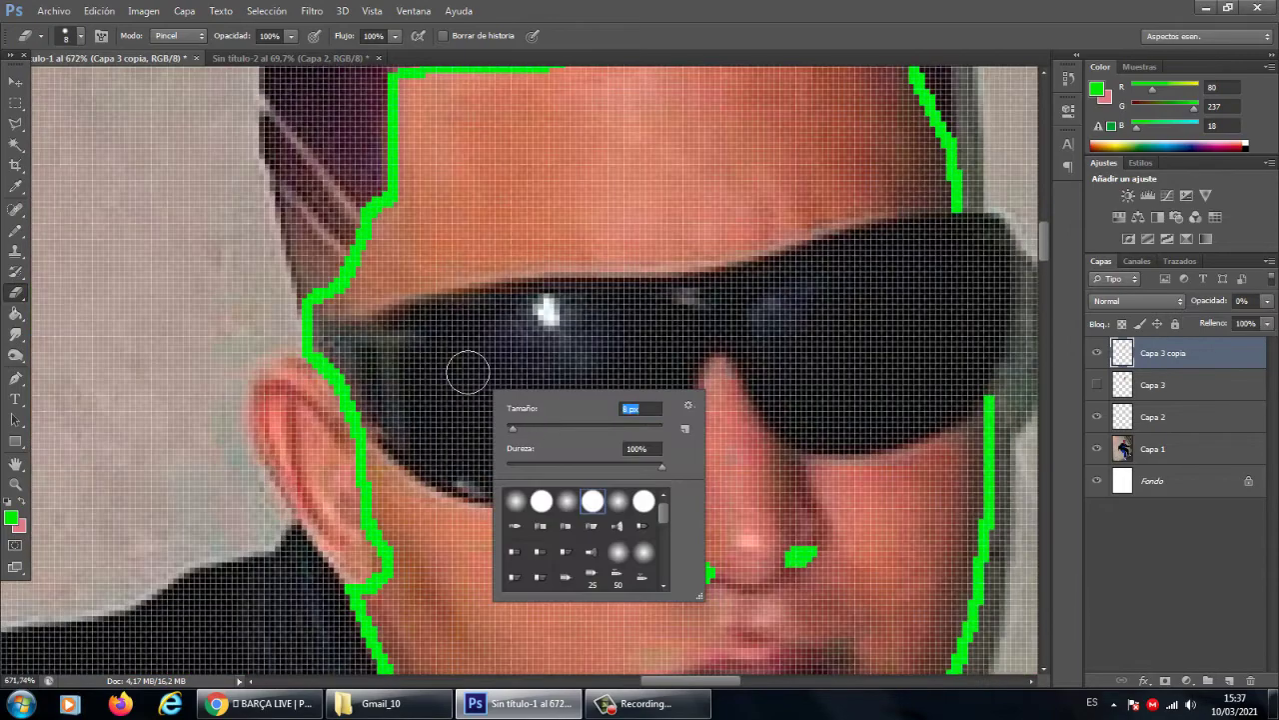
type("8")
key("Return")
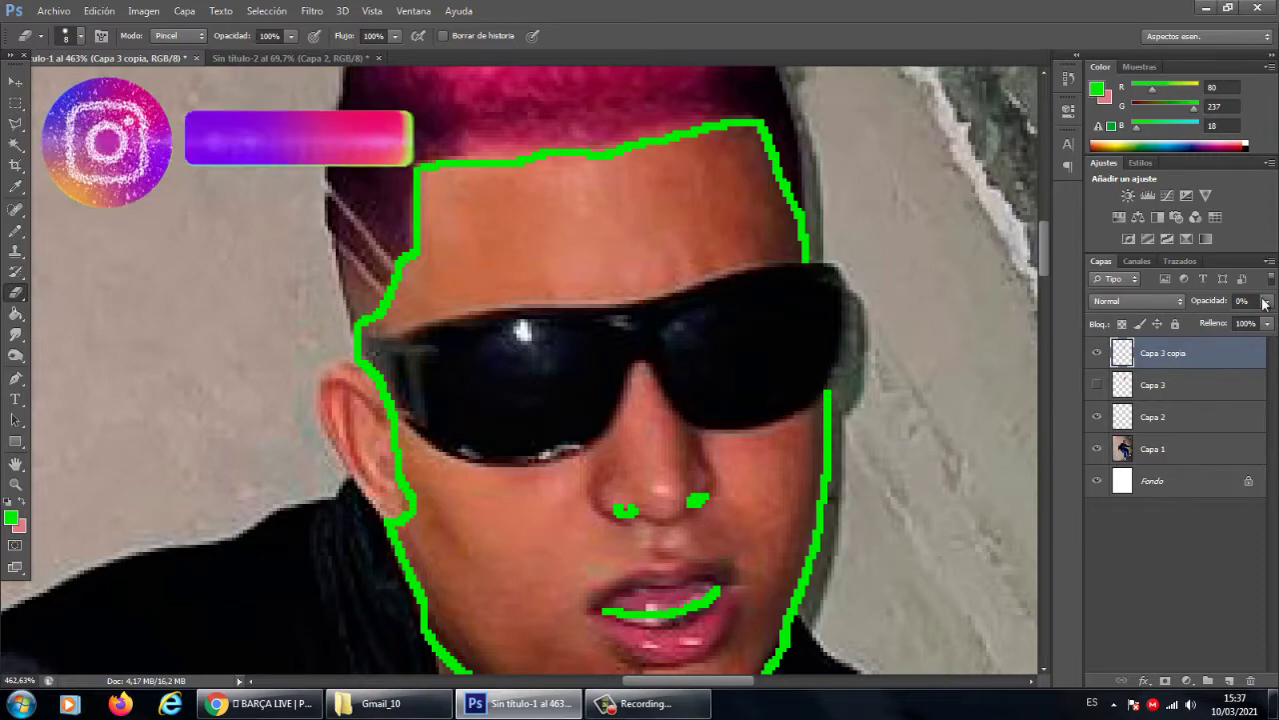
left_click_drag(1267, 301, 1236, 323)
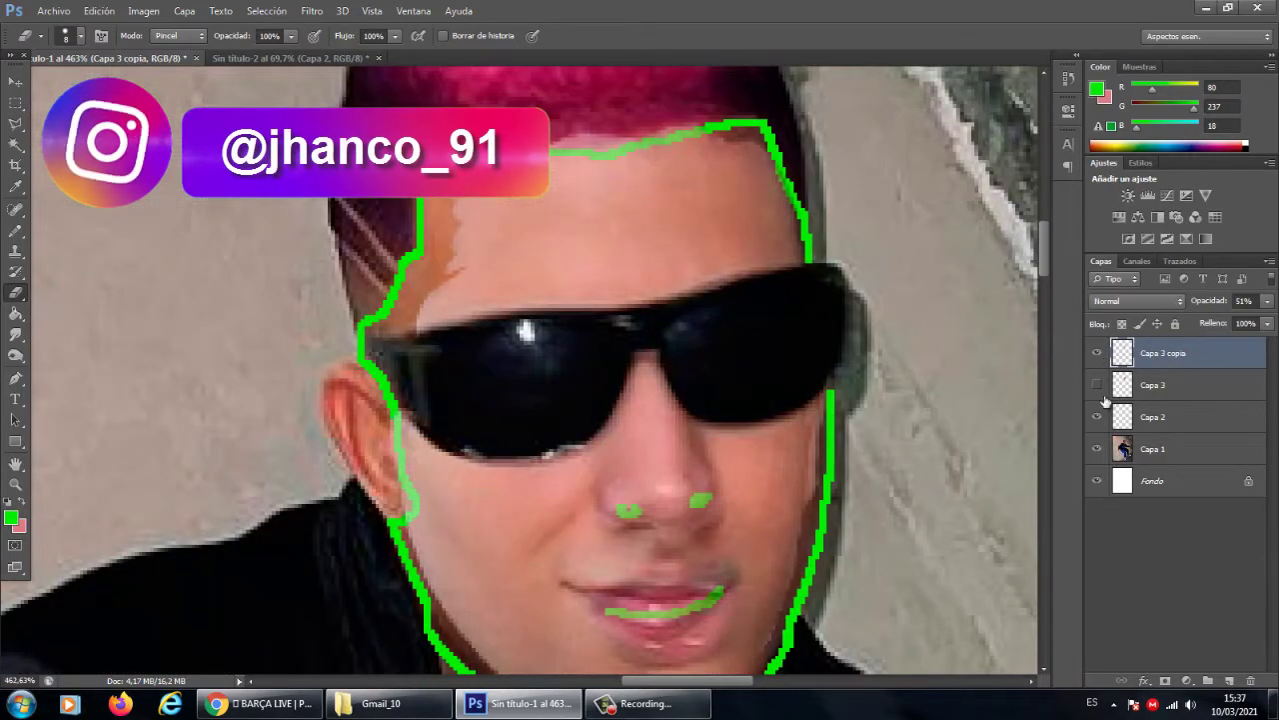
- Duplicate the pink-haired man's photo layer as Capa 1 copia
left_click(1152, 448)
key("ctrl+j")
key("r")
scroll(585, 424, "up", 1)
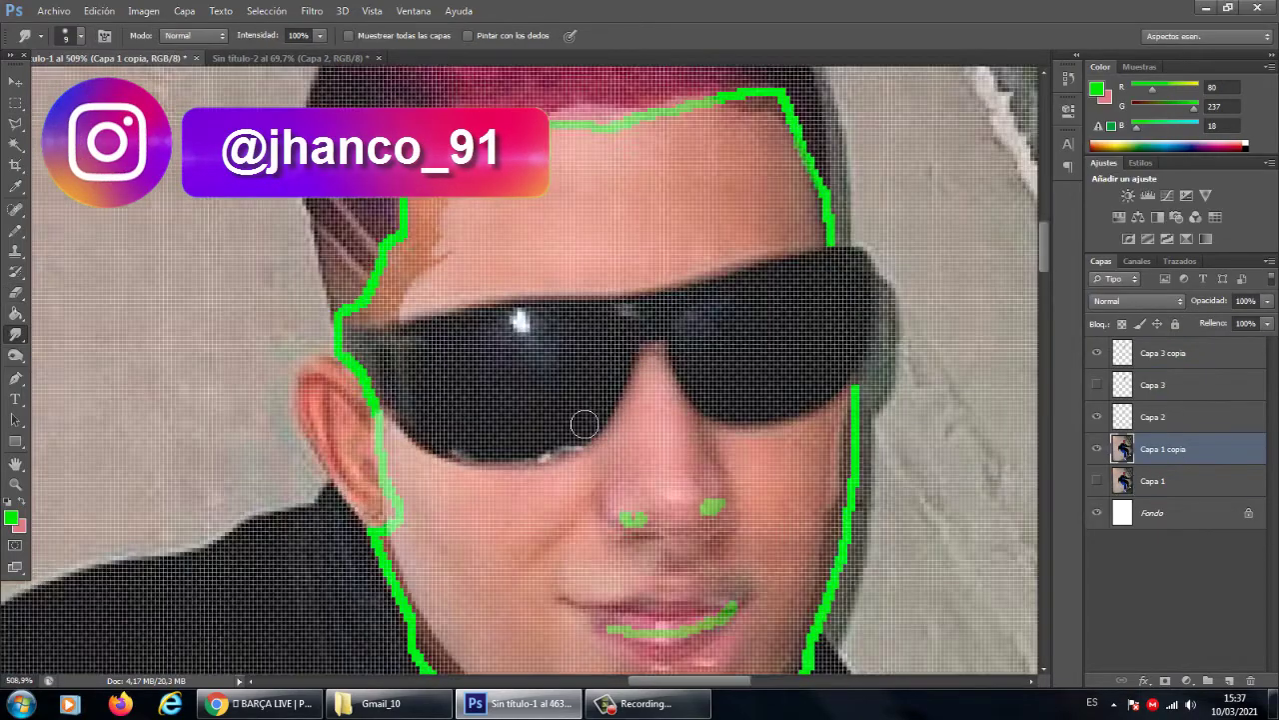
scroll(585, 425, "down", 1)
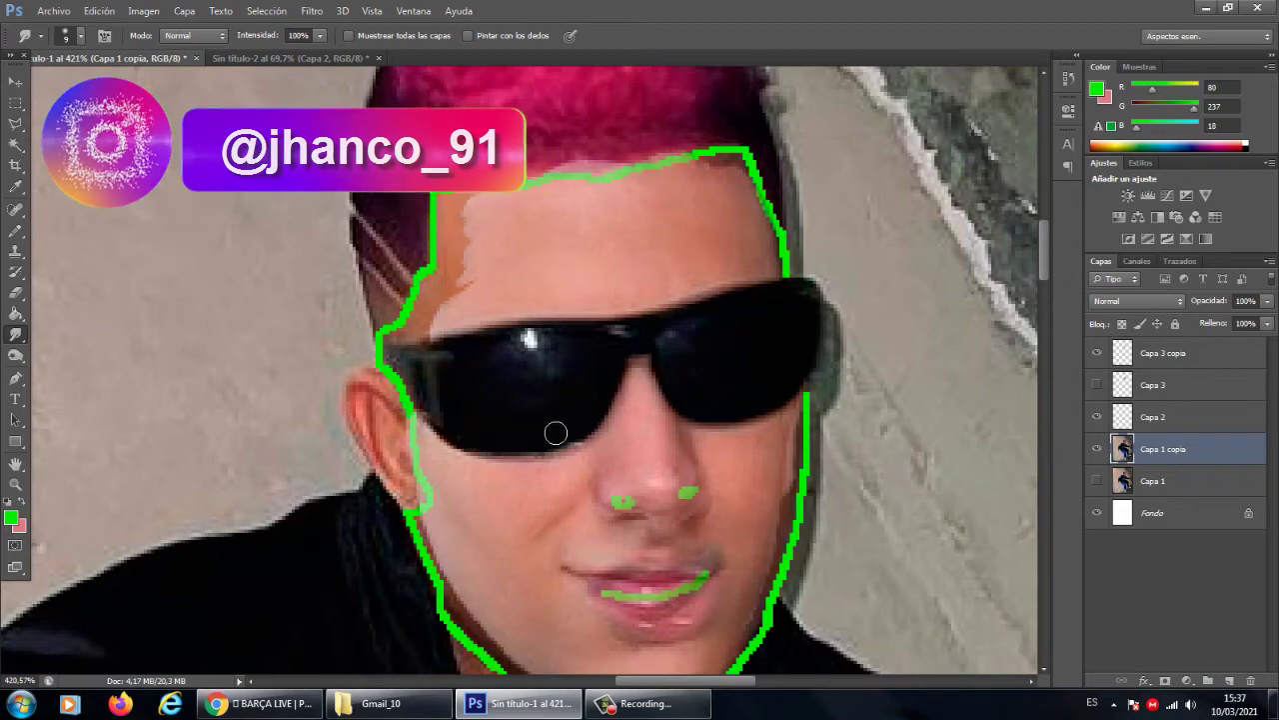
scroll(729, 436, "down", 7)
- Hide the green face outline and set Capa 3 copia's opacity to 75%
left_click(1096, 417)
scroll(692, 461, "up", 5)
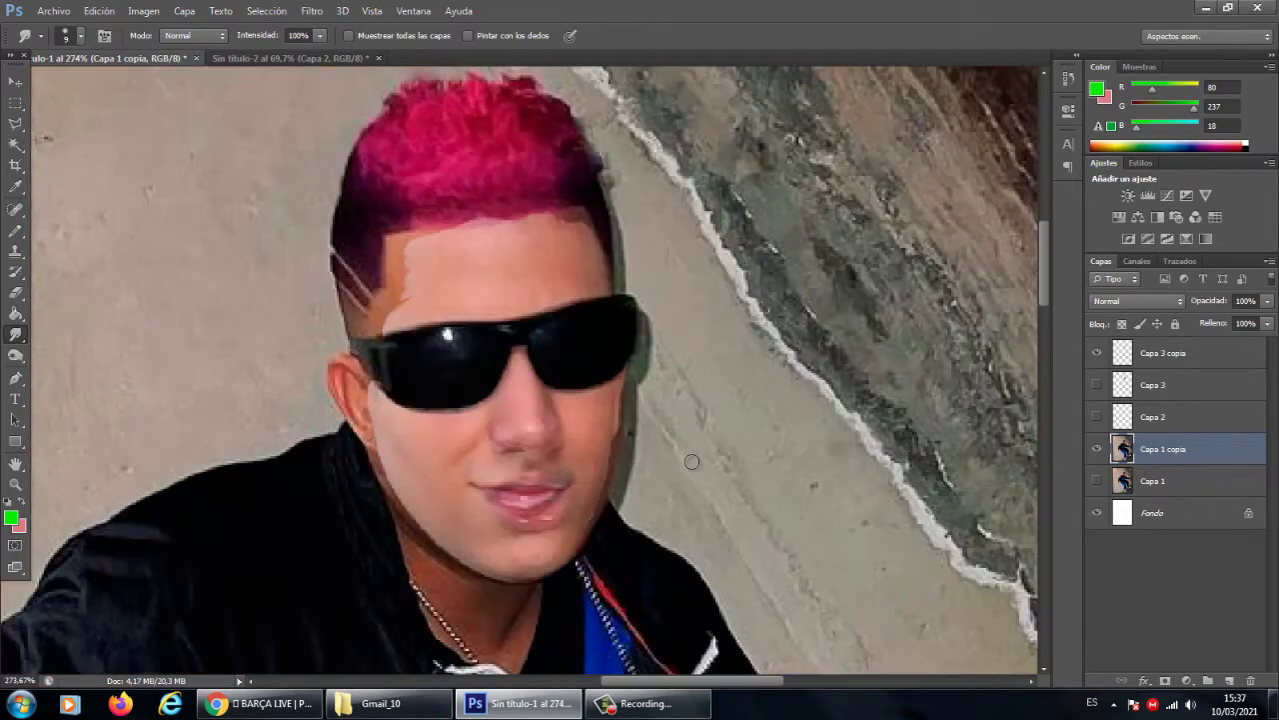
left_click(1159, 353)
left_click_drag(1267, 301, 1215, 345)
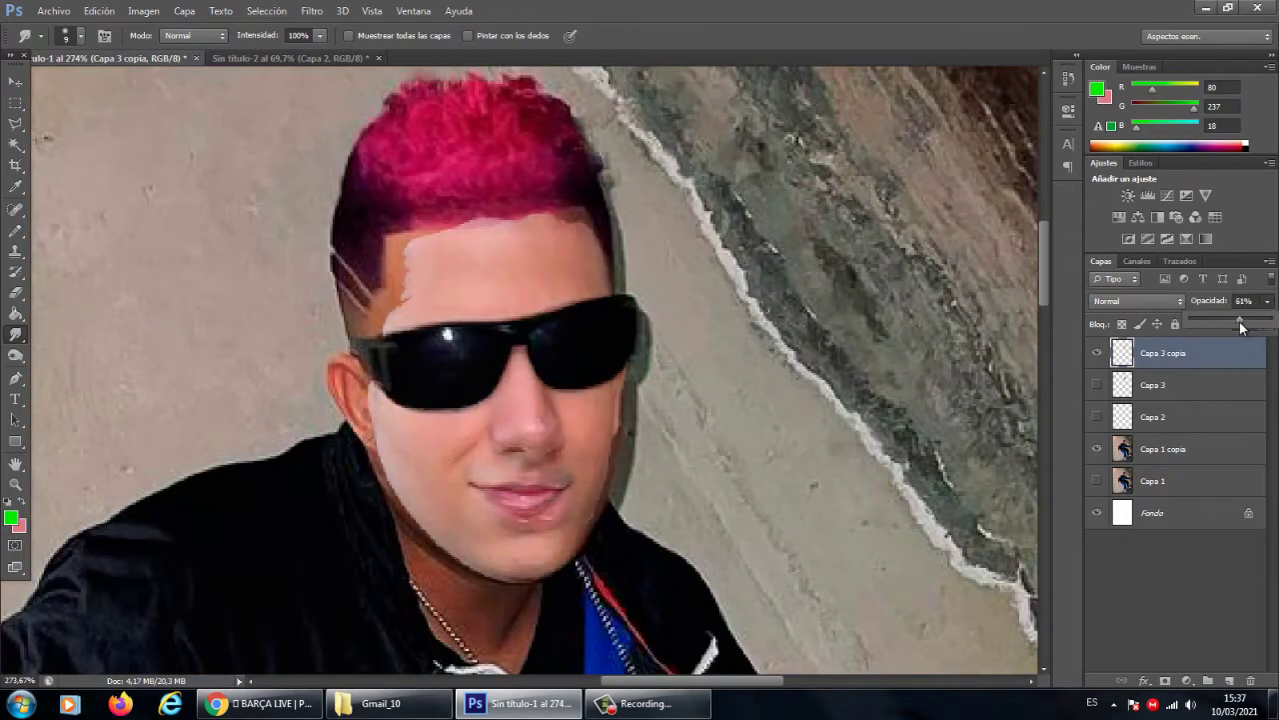
- Warp Capa 3 copia, stretching the lower right of the face outward
key("ctrl+t")
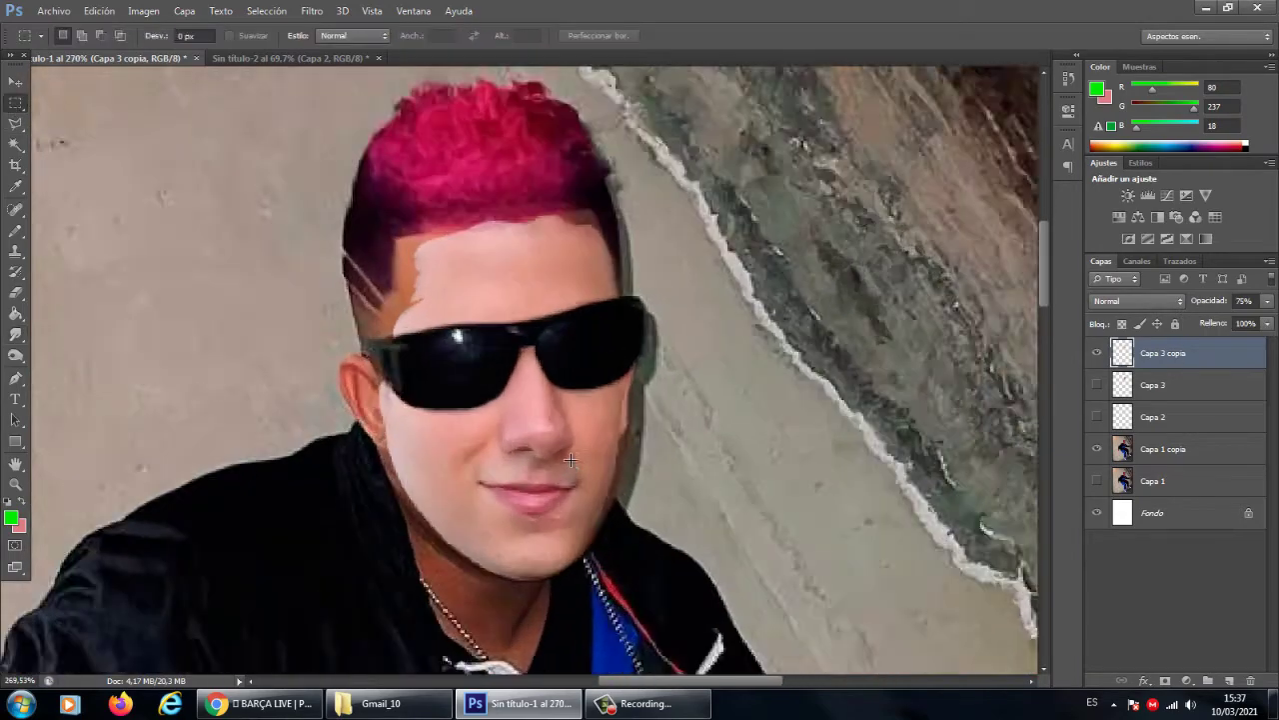
left_click(640, 318)
scroll(643, 494, "up", 2)
left_click_drag(643, 494, 632, 497)
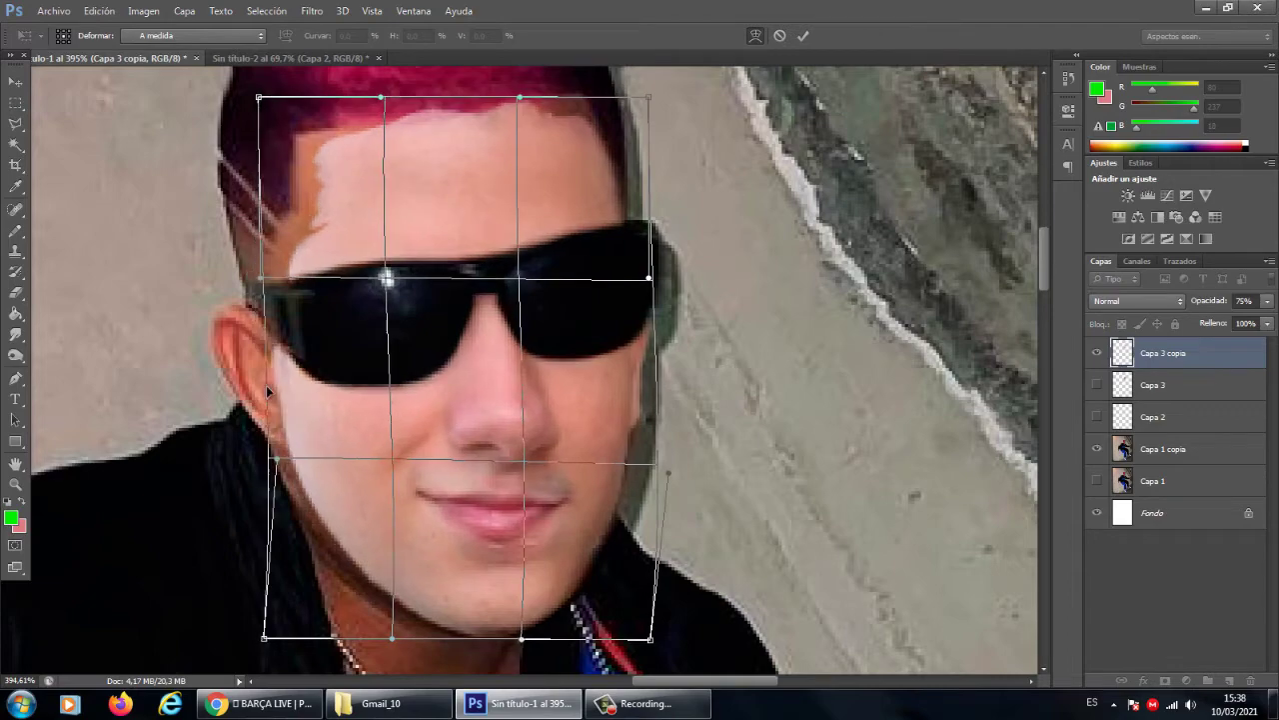
key("Return")
scroll(469, 403, "down", 3)
- Rotate and resize the face slightly with Free Transform
key("ctrl+t")
scroll(469, 403, "up", 2)
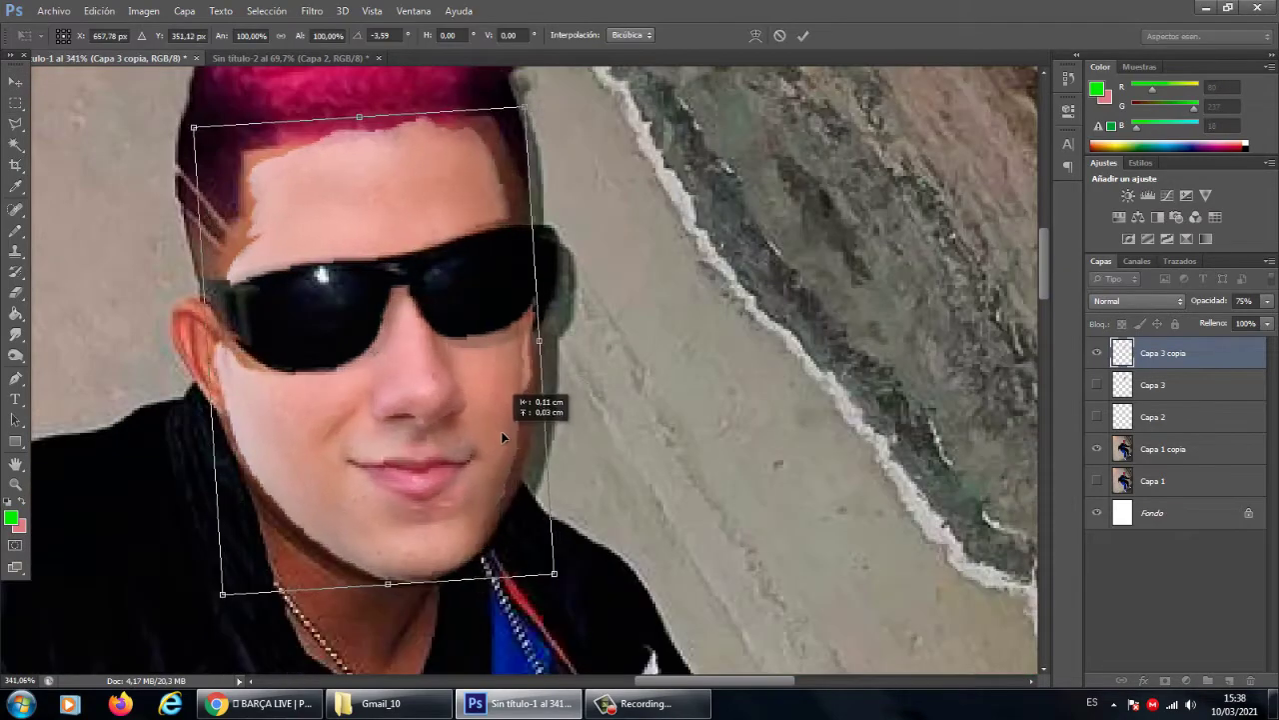
key("Return")
key("ctrl+t")
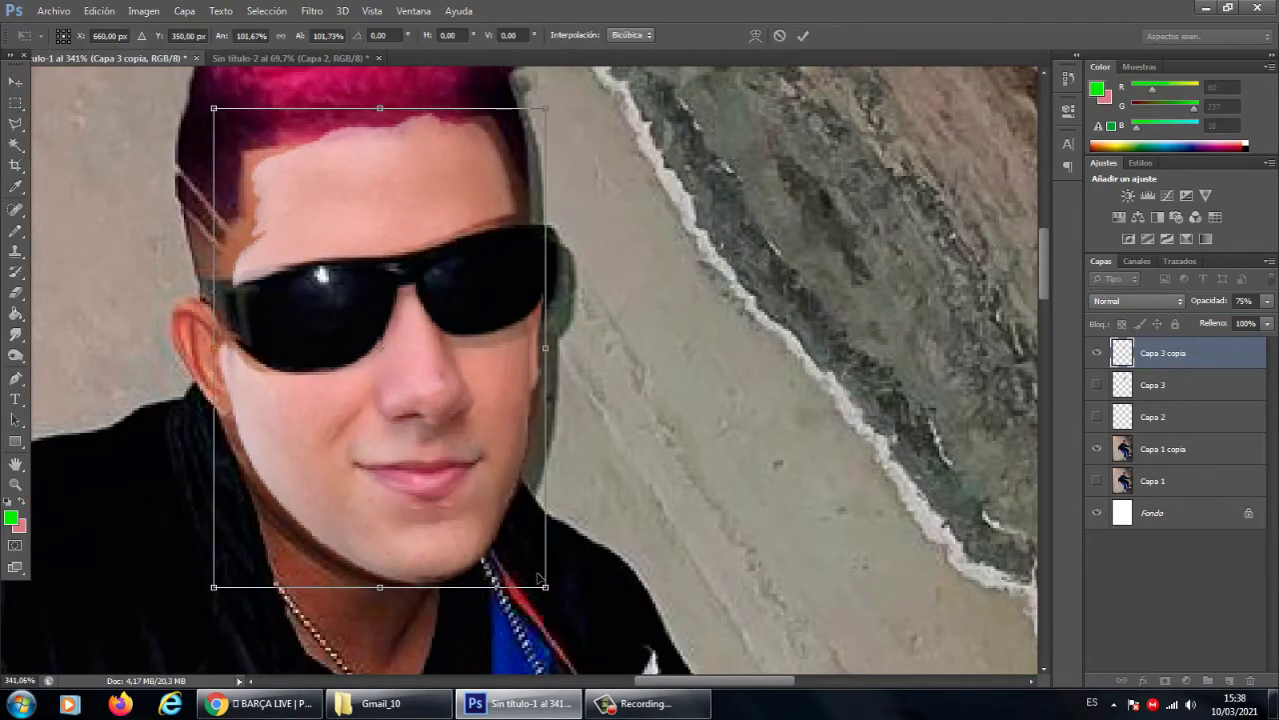
left_click_drag(556, 408, 605, 390)
scroll(601, 388, "up", 3)
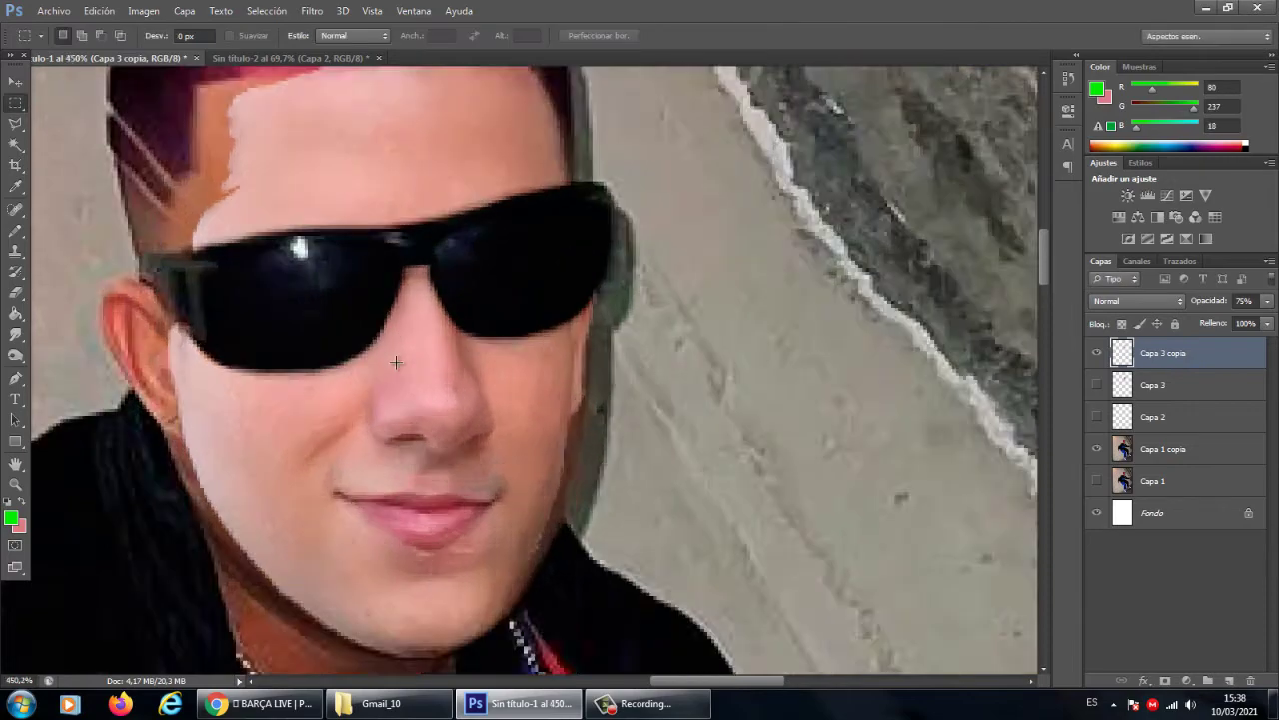
- Warp the face further to follow the man's head and jaw, and commit it
right_click(474, 163)
left_click(528, 286)
scroll(426, 306, "down", 3)
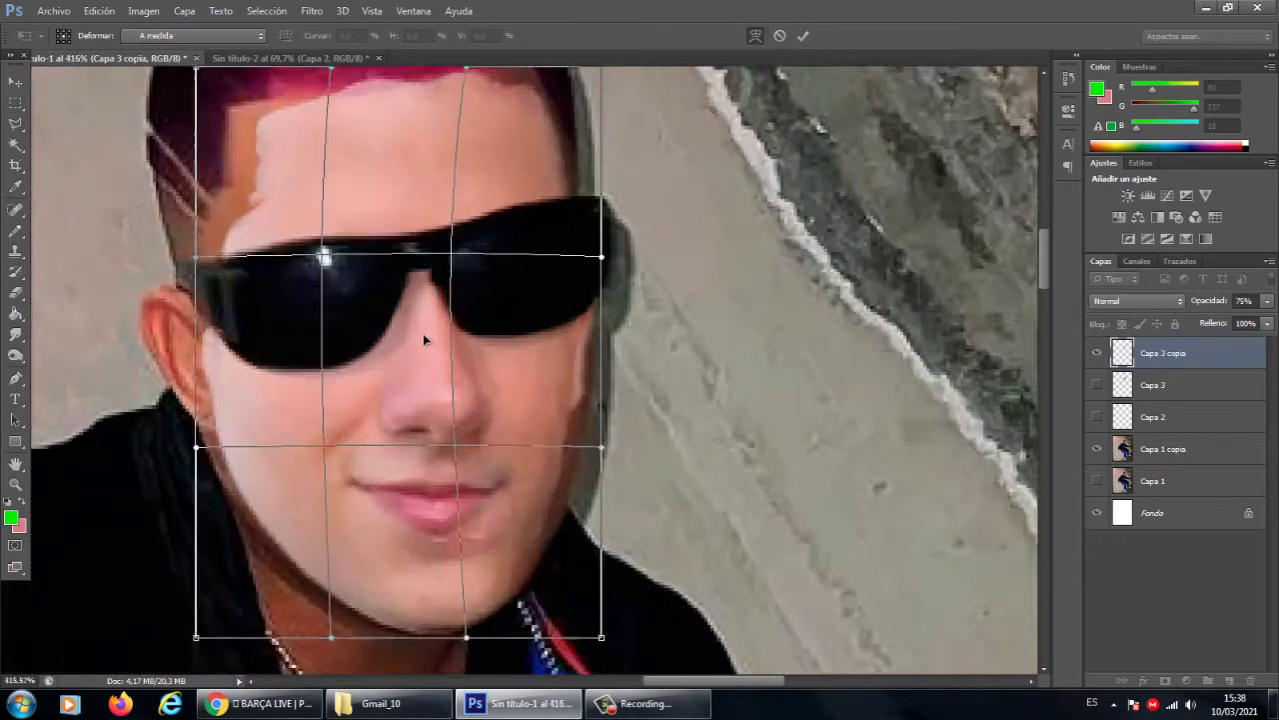
scroll(423, 333, "up", 3)
scroll(435, 290, "down", 3)
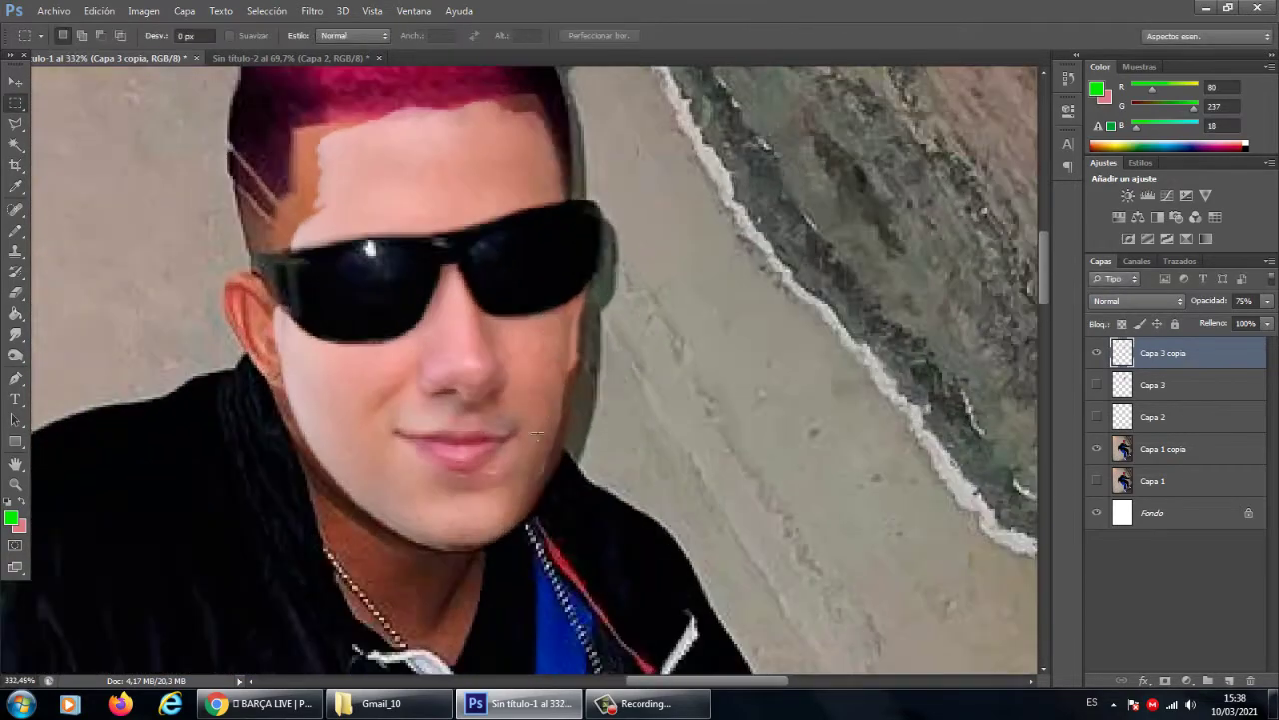
right_click(545, 325)
left_click(569, 462)
scroll(567, 441, "up", 3)
scroll(567, 441, "down", 2)
scroll(592, 444, "down", 3)
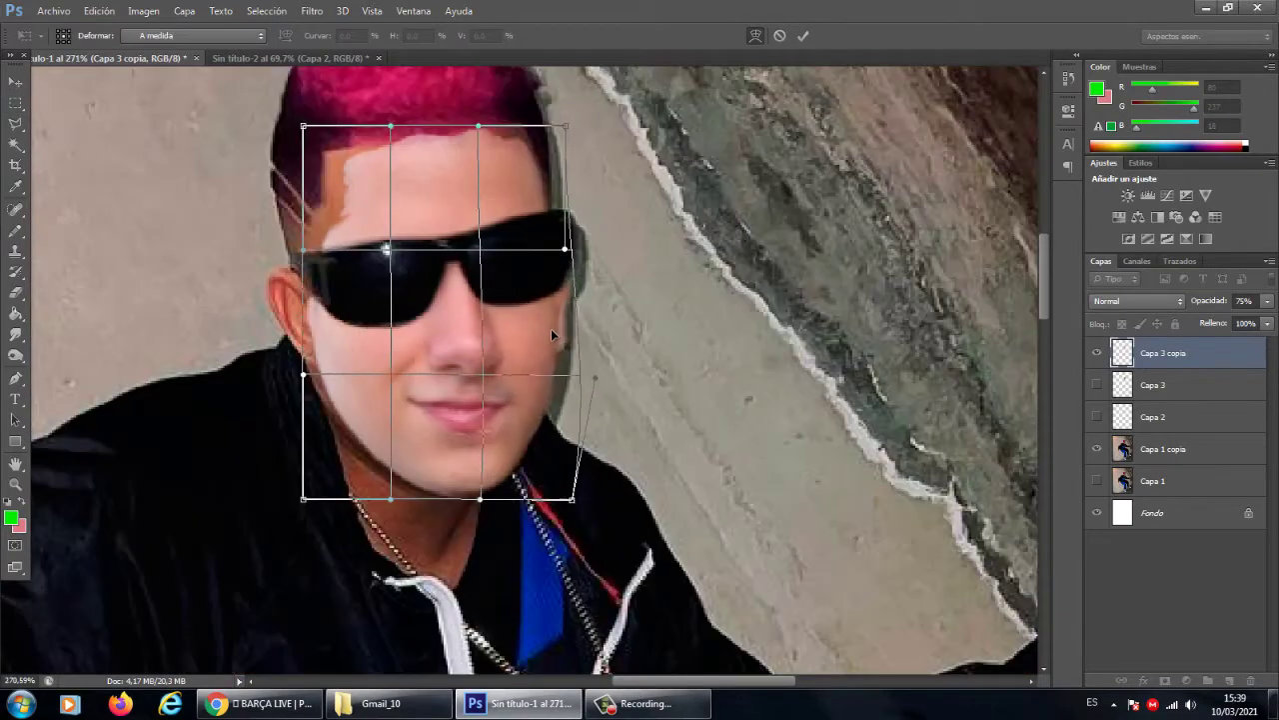
key("Return")
- Select the Smudge tool from the retouching tools flyout
scroll(438, 354, "up", 3)
scroll(437, 354, "down", 3)
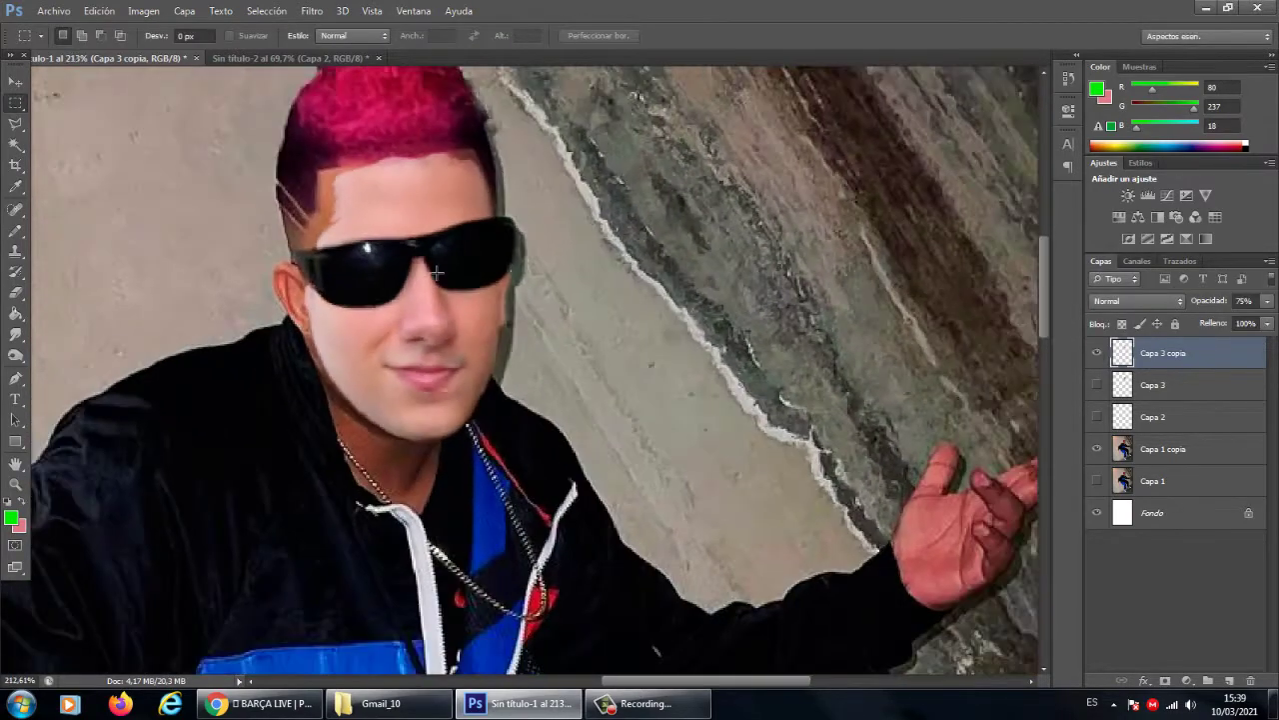
scroll(438, 354, "up", 3)
left_click(14, 316)
left_click(15, 333)
- Set the Smudge brush size to 12
scroll(300, 330, "down", 2)
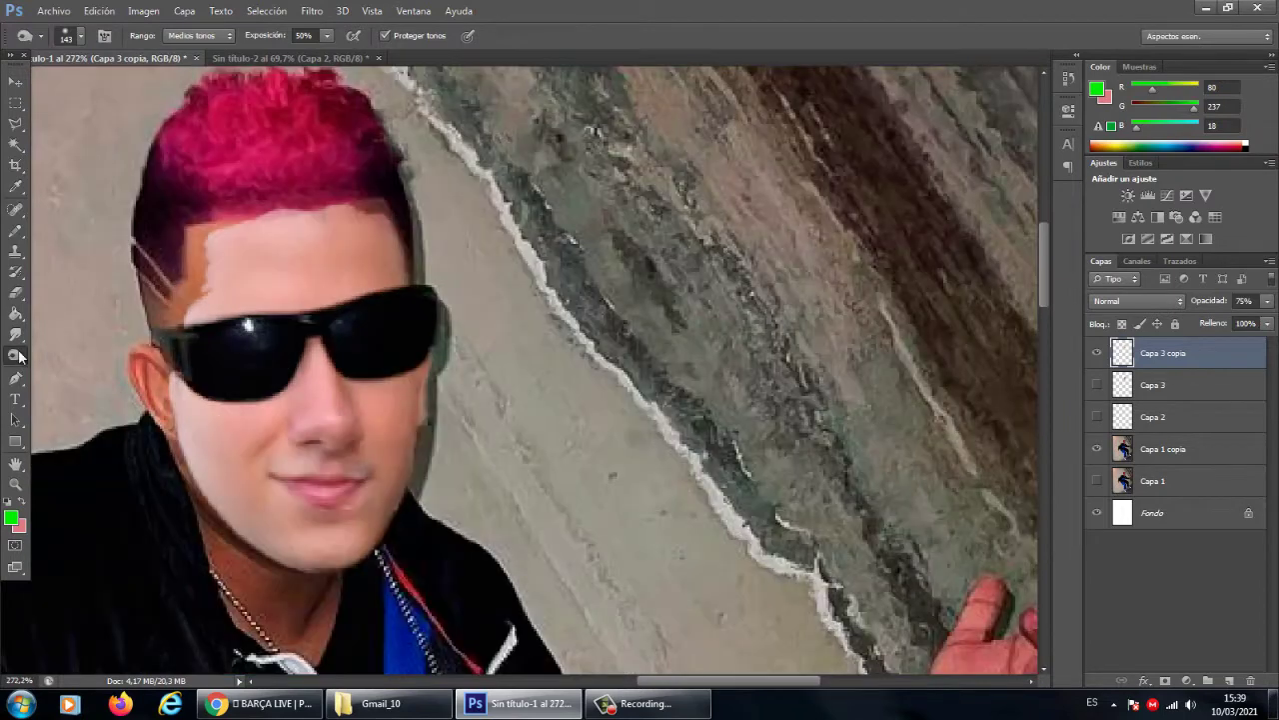
right_click(300, 330)
left_click(300, 330)
key("Return")
scroll(243, 286, "up", 2)
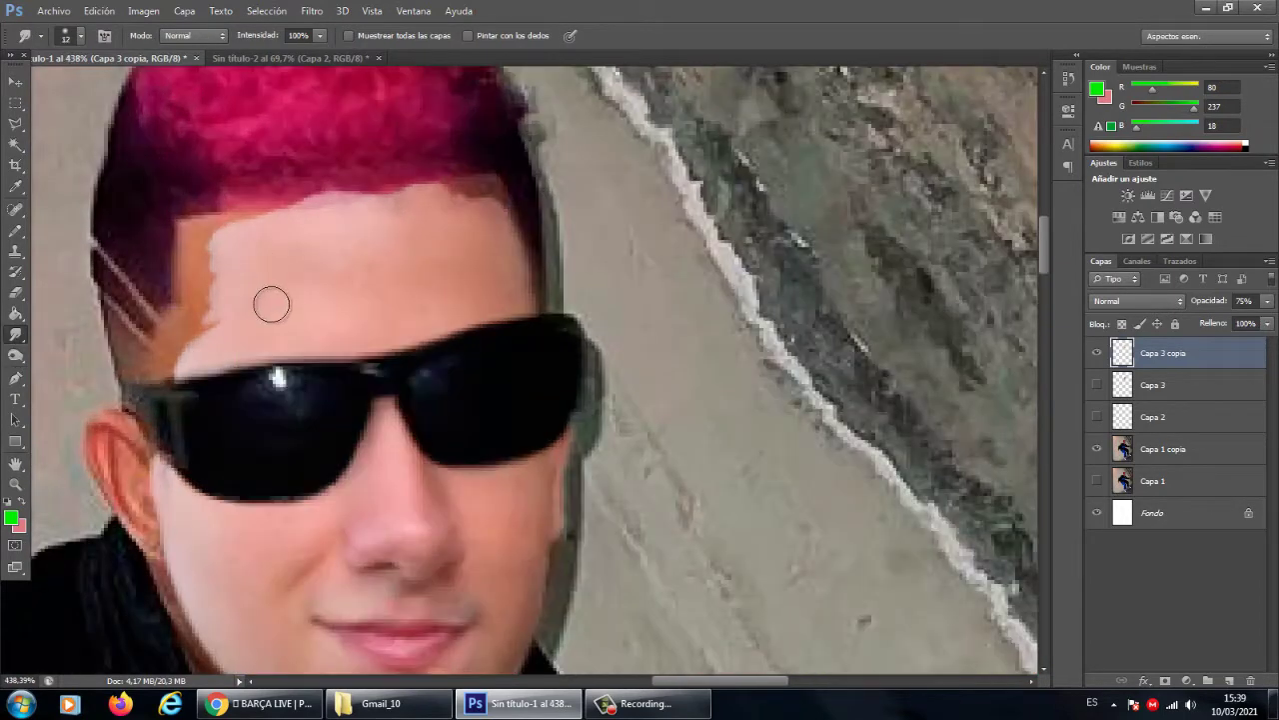
scroll(271, 300, "up", 1)
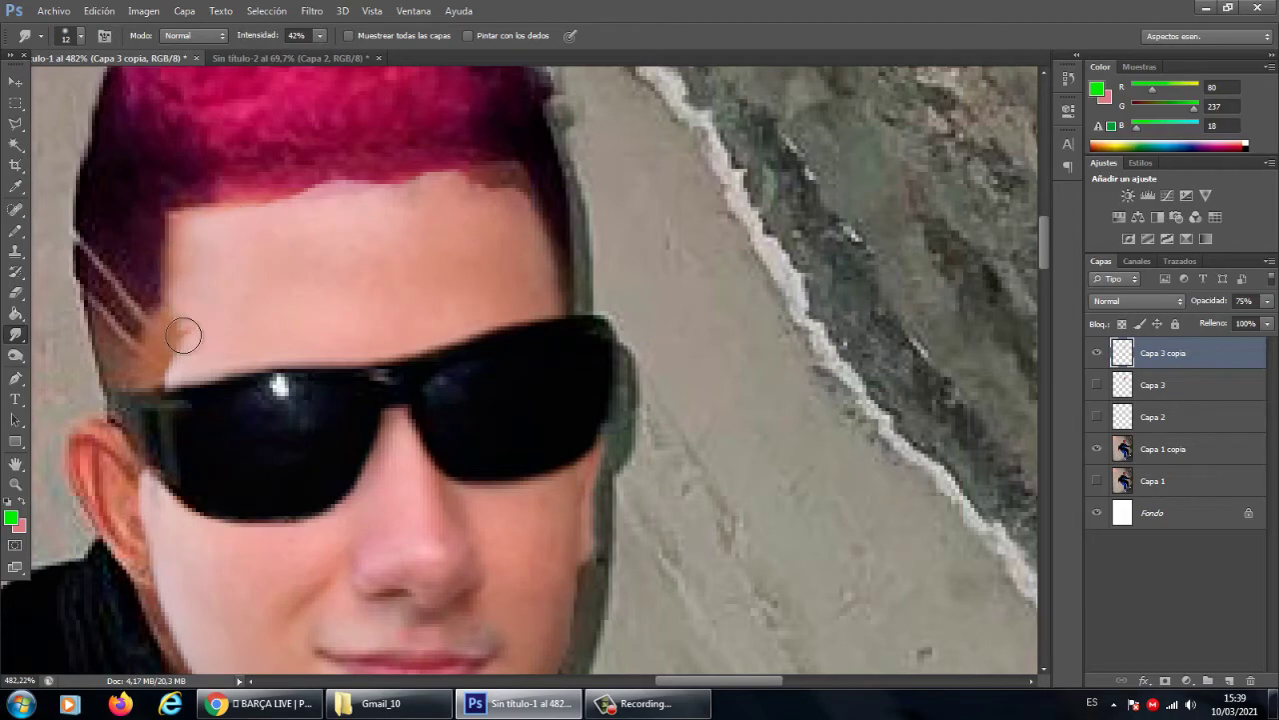
- Smudge the pasted face's forehead edges into the man's hairline
scroll(176, 323, "down", 2)
scroll(240, 286, "up", 2)
scroll(356, 282, "down", 2)
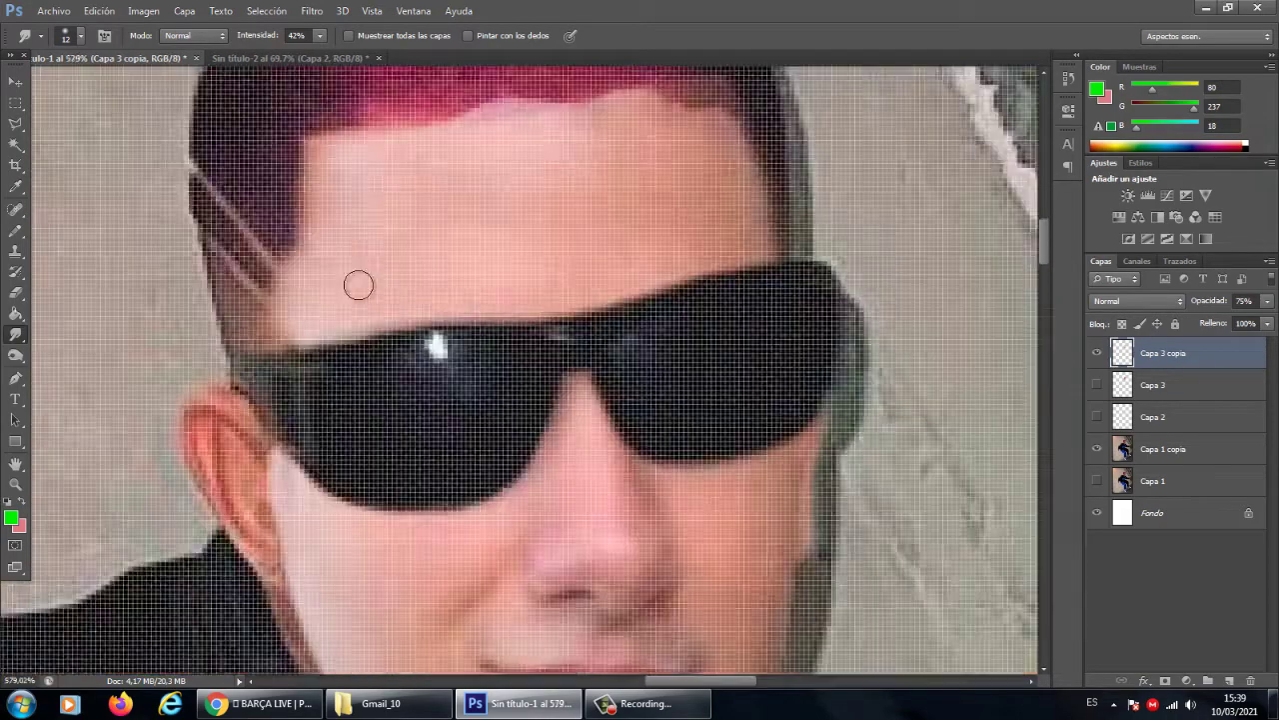
left_click(1098, 383)
scroll(419, 261, "up", 2)
scroll(428, 240, "down", 4)
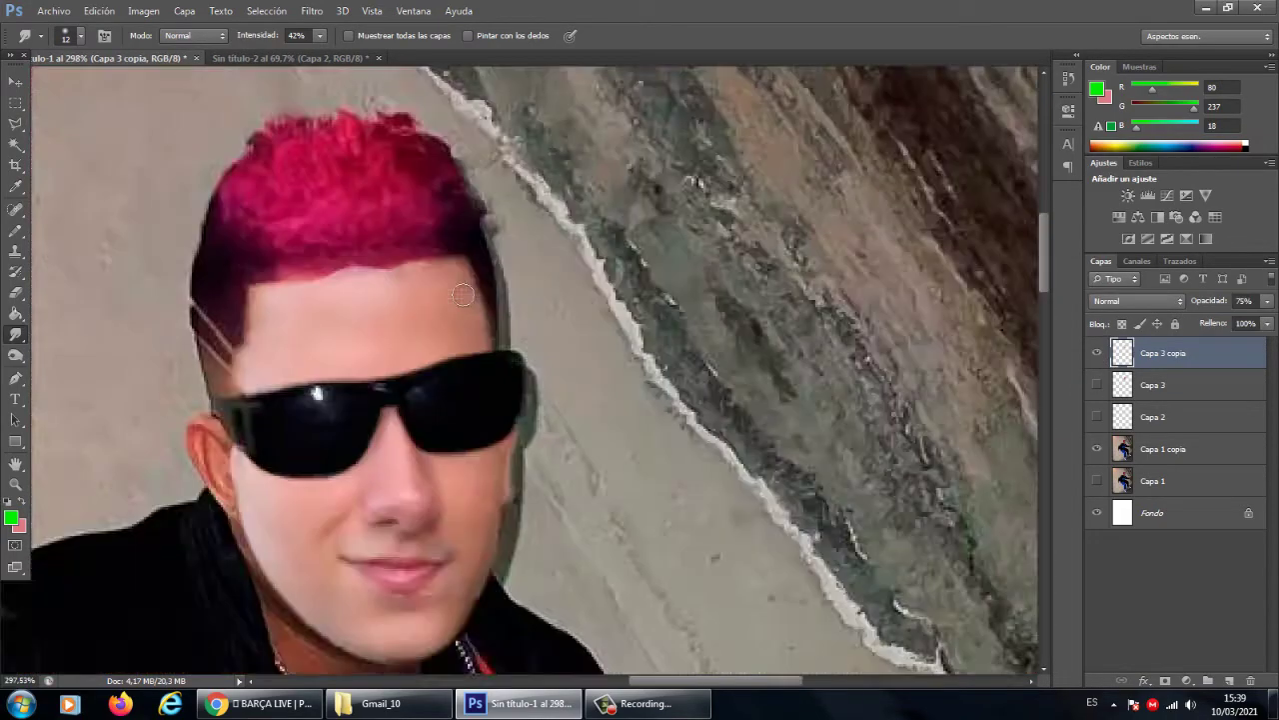
scroll(450, 300, "down", 2)
scroll(493, 359, "up", 4)
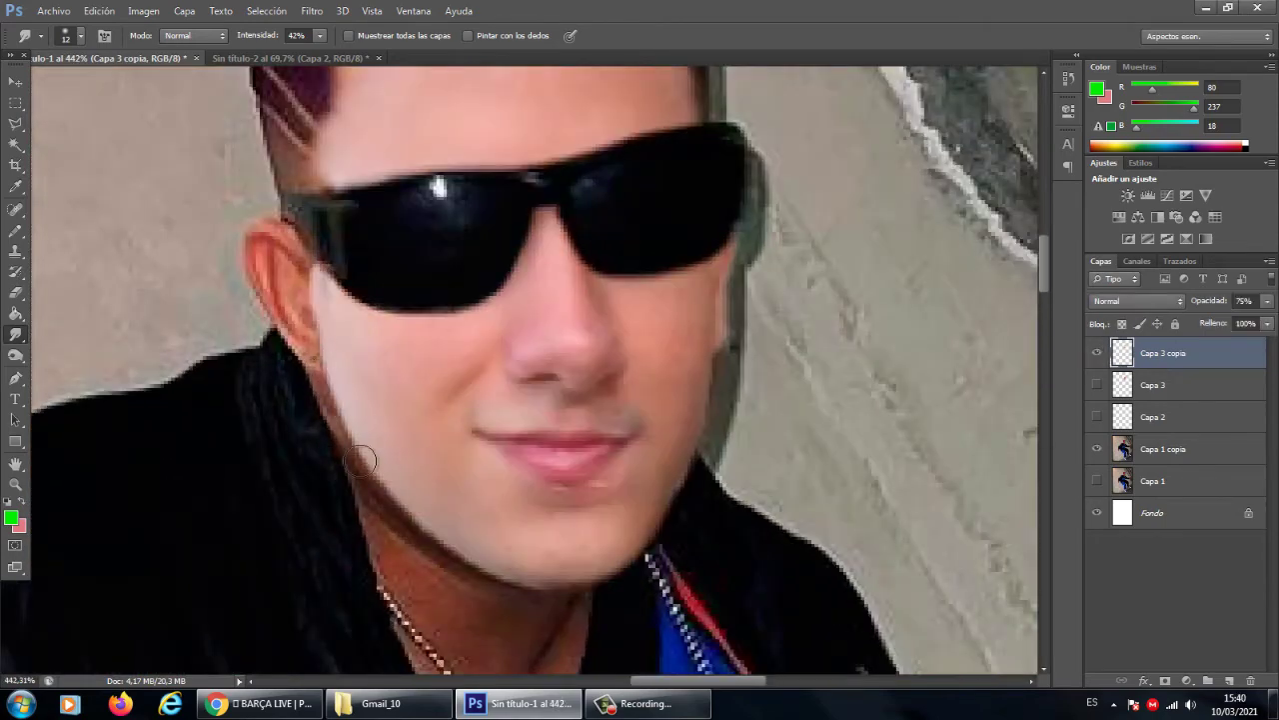
scroll(449, 340, "down", 2)
scroll(500, 310, "down", 2)
scroll(549, 290, "down", 3)
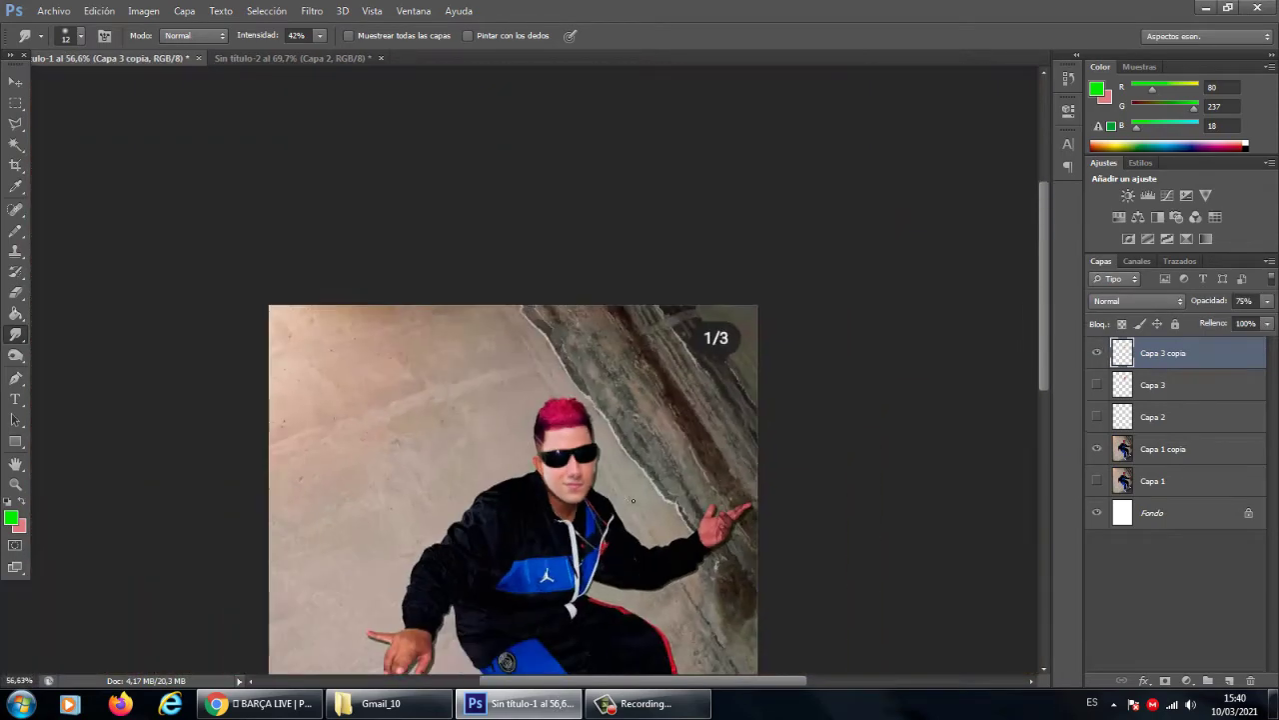
scroll(603, 265, "up", 4)
- Apply a Color Balance (Equilibrio de color) adjustment to the pasted face
scroll(817, 336, "up", 1)
left_click(143, 11)
left_click(420, 150)
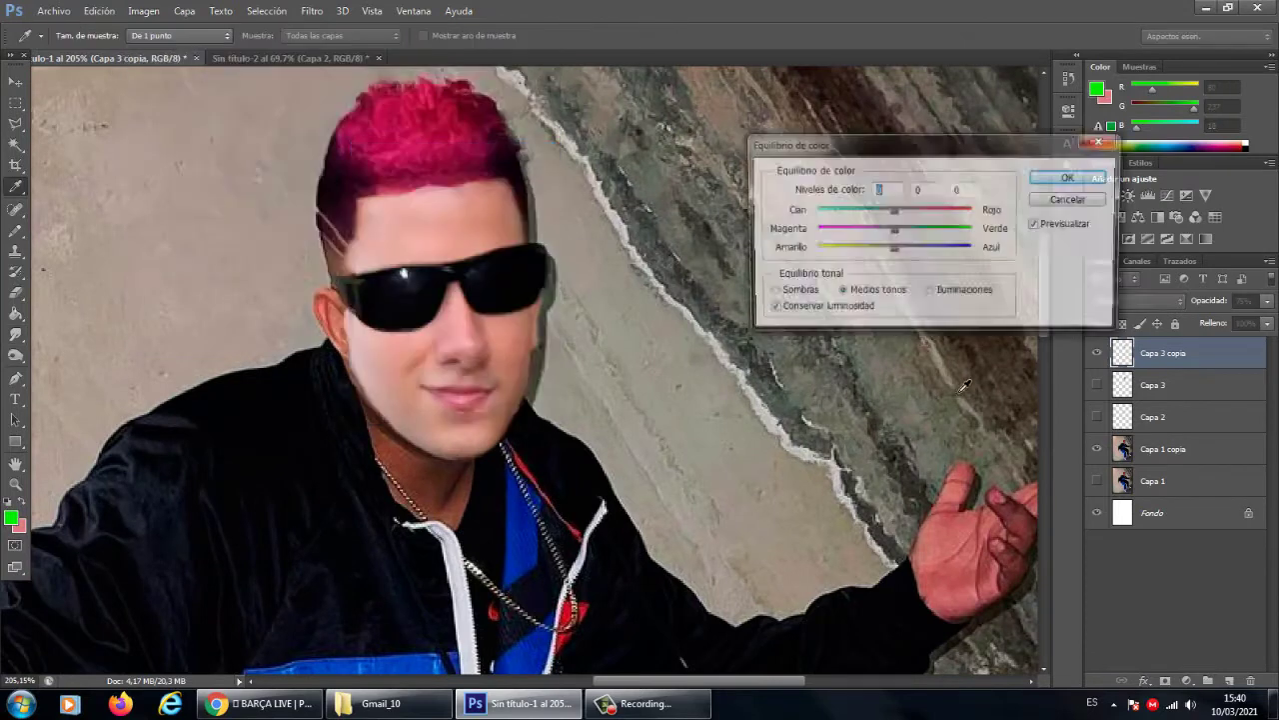
left_click(1071, 177)
- Darken the face with Brightness/Contrast at brightness -77, contrast 29
left_click(143, 11)
left_click(400, 50)
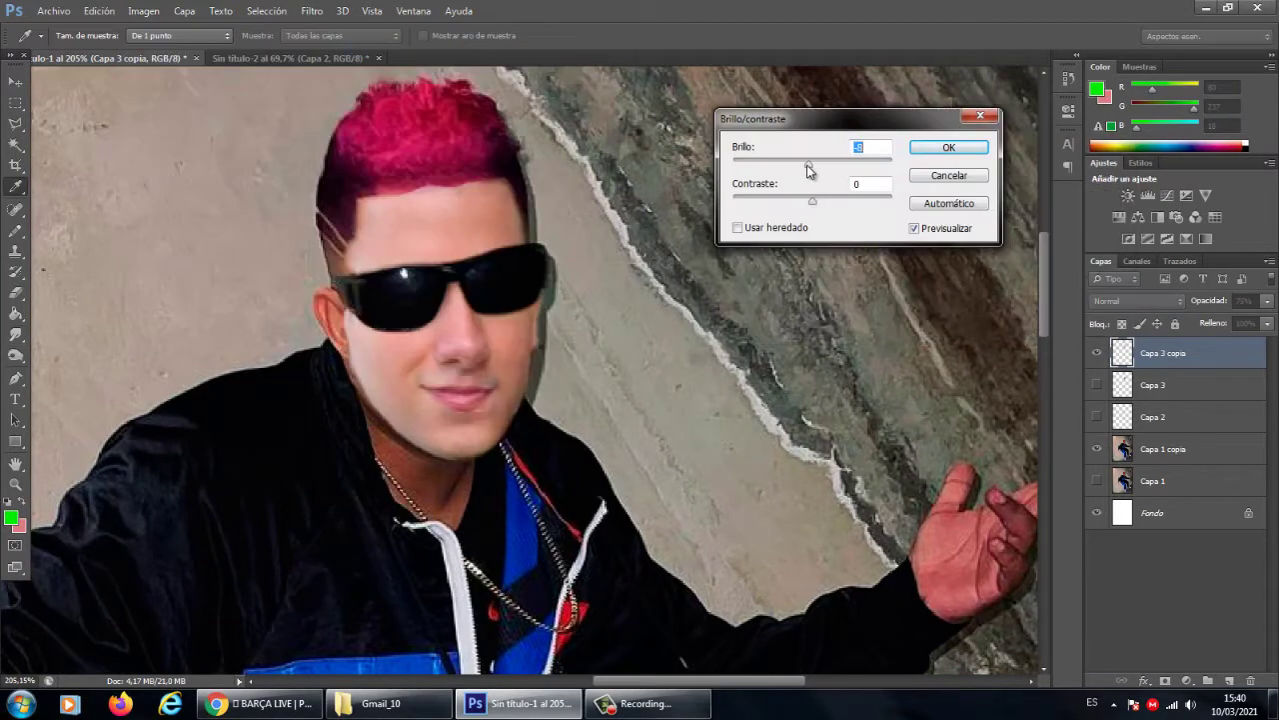
left_click_drag(812, 164, 780, 172)
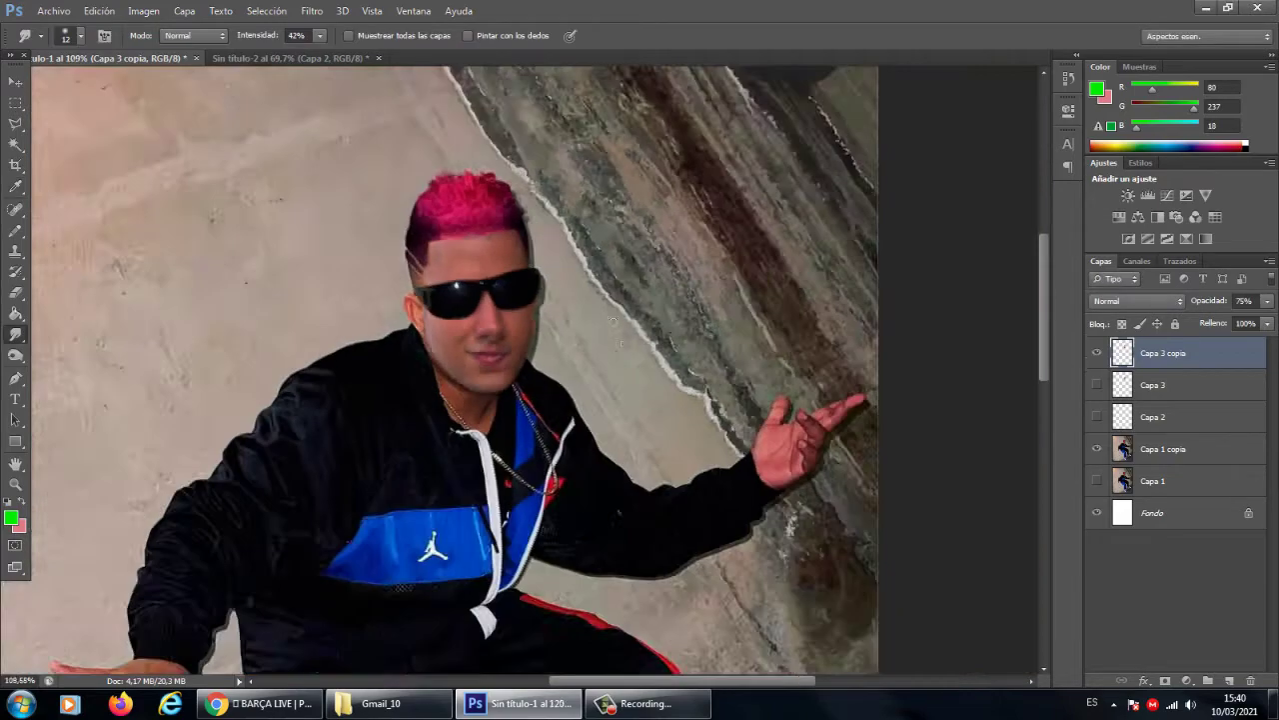
scroll(614, 321, "up", 3)
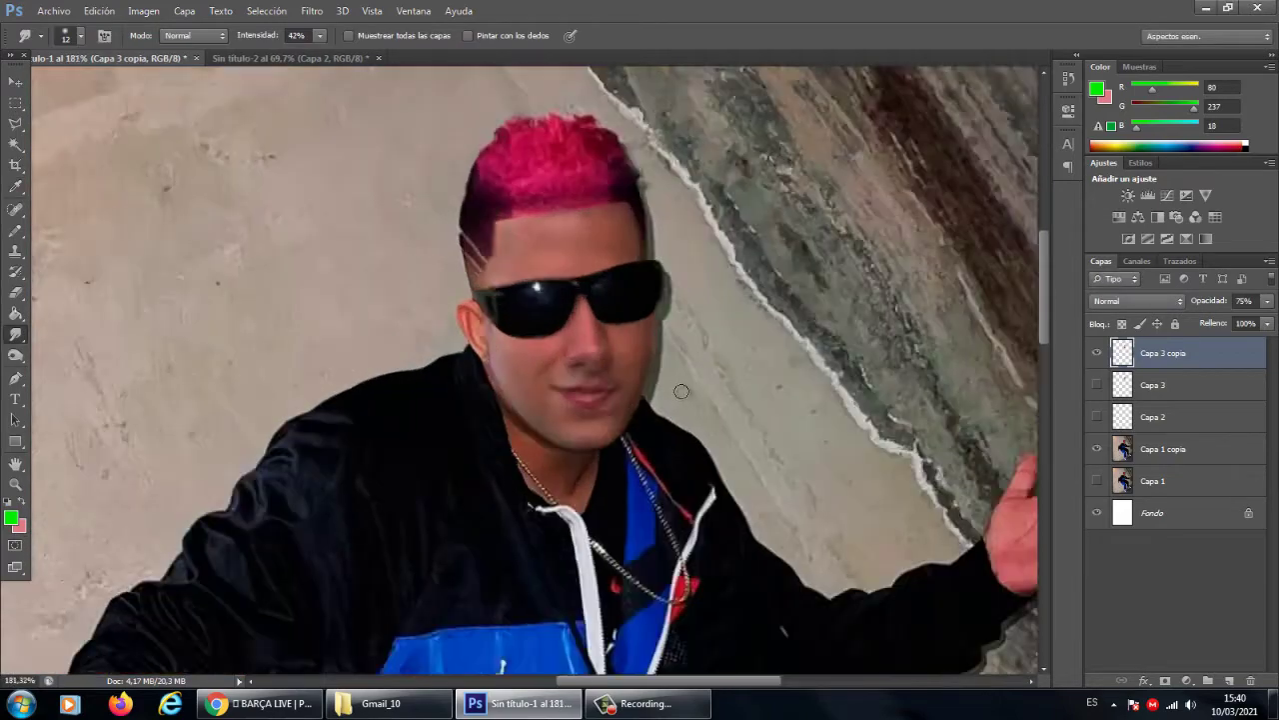
scroll(614, 321, "up", 2)
- Cancel the free transform and set the face's Vibrance to +18, Saturation -5
key("ctrl+t")
right_click(660, 447)
left_click(658, 441)
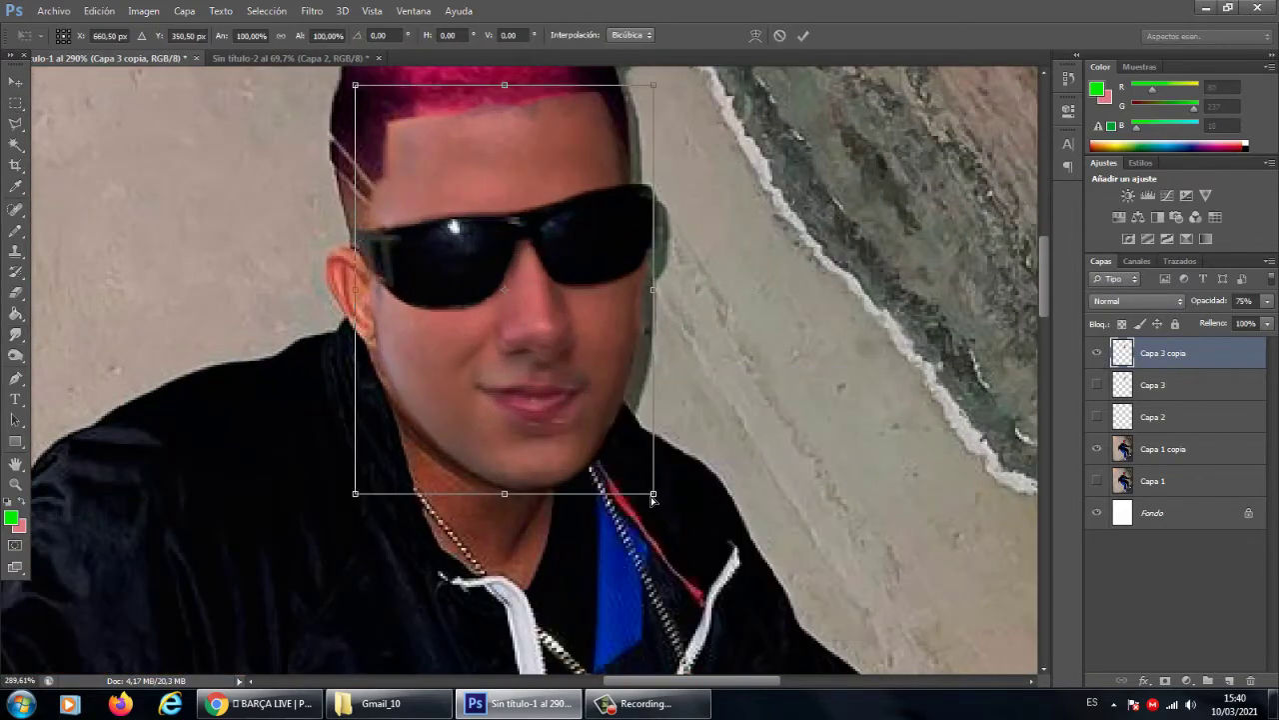
scroll(556, 432, "up", 1)
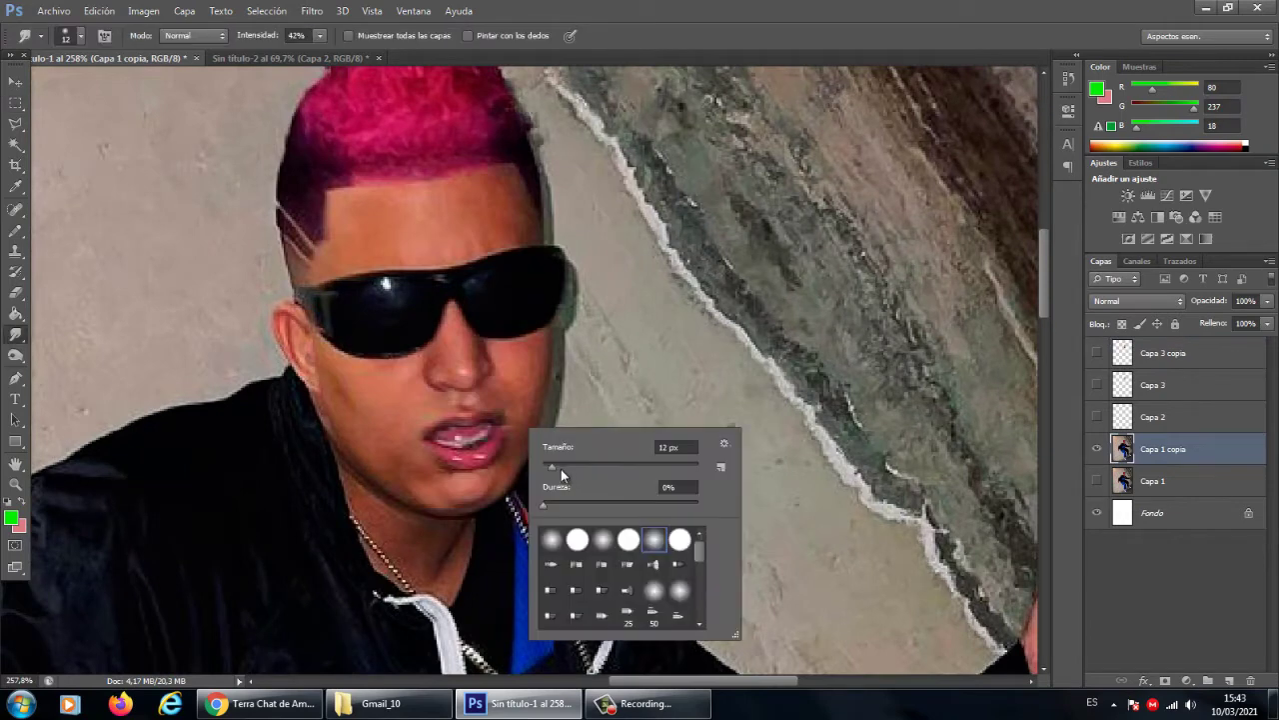
scroll(475, 441, "up", 2)
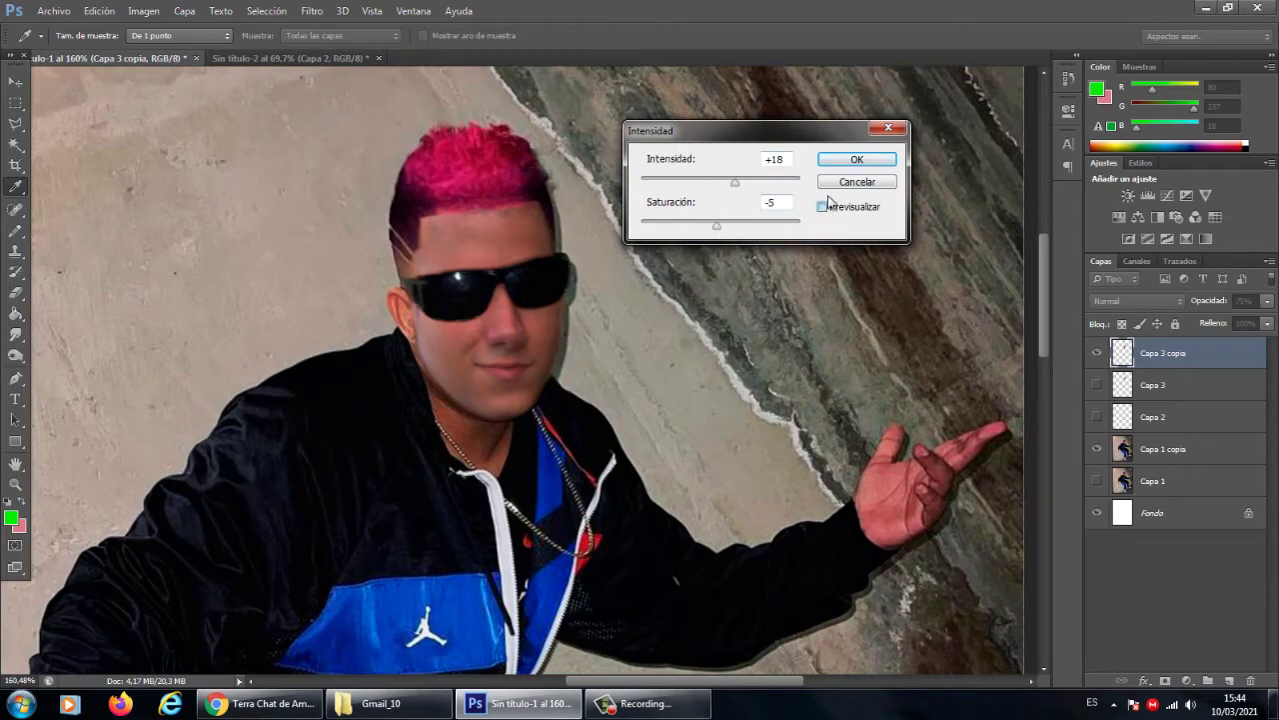
- Lighten the face slightly in Hue/Saturation and Smart Sharpen it at 71%, 2.5 px radius
key("Return")
left_click(143, 11)
left_click(429, 128)
left_click_drag(837, 324, 835, 330)
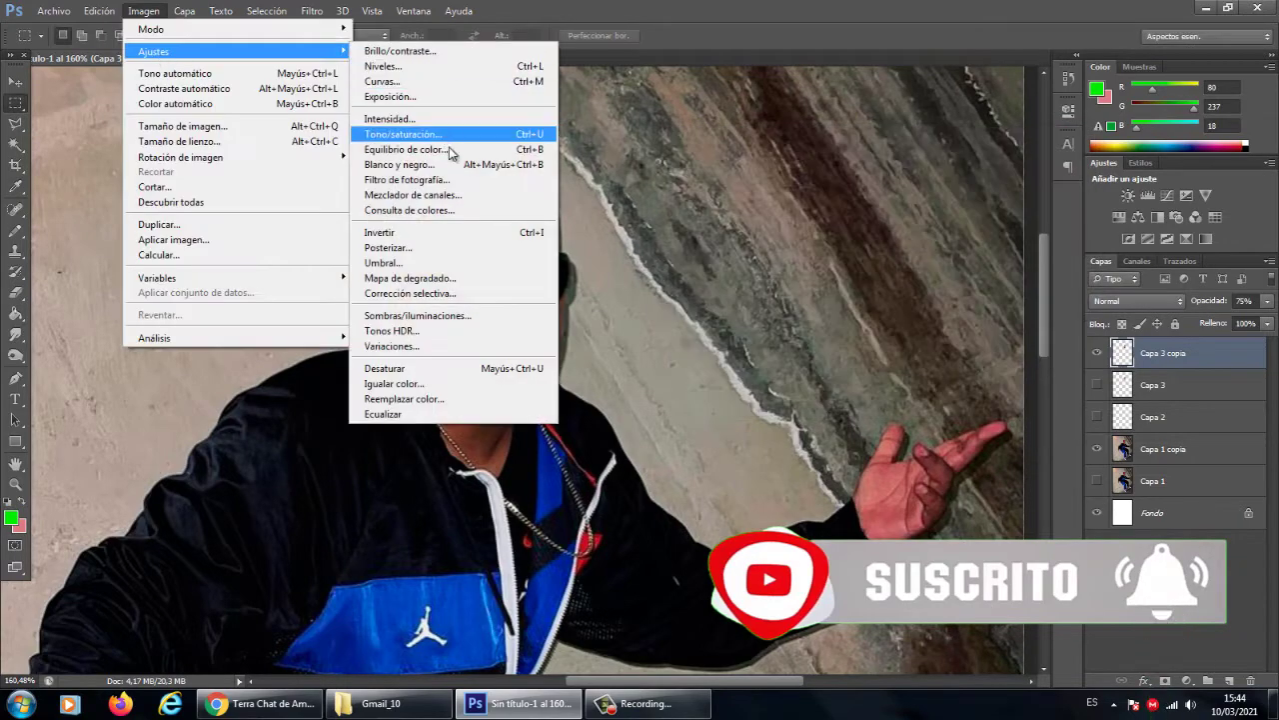
left_click(389, 118)
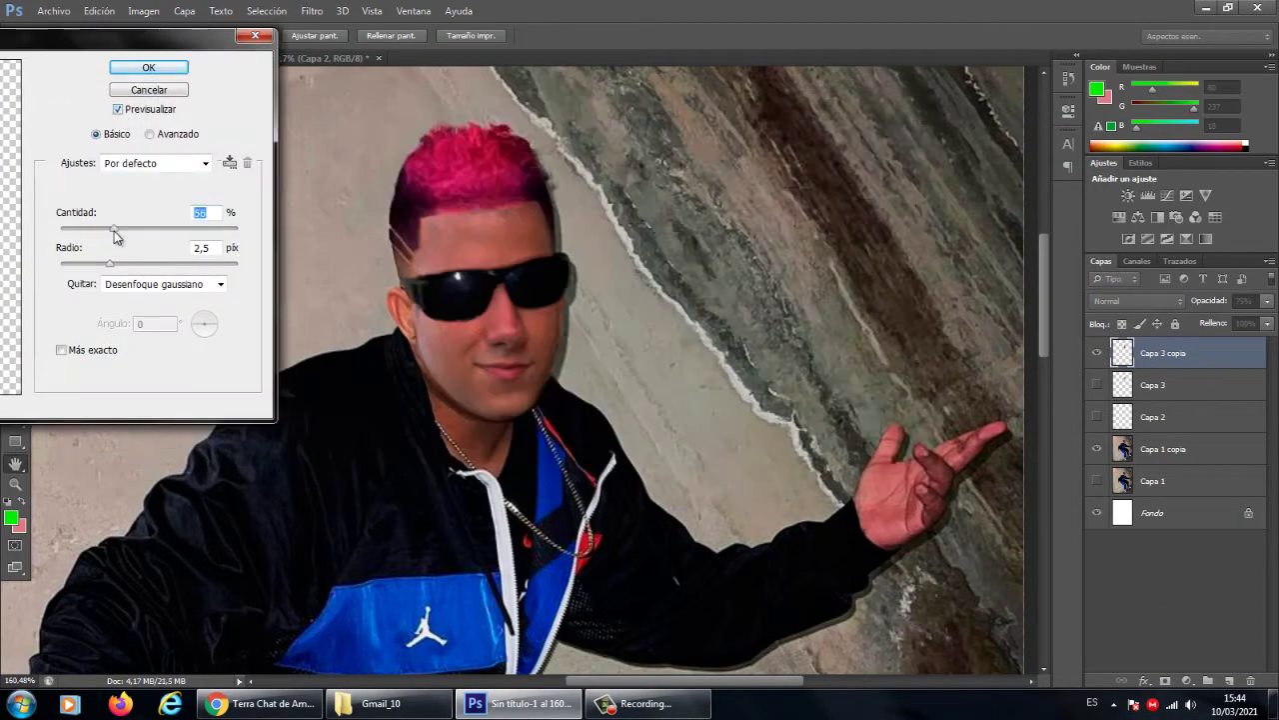
left_click(147, 68)
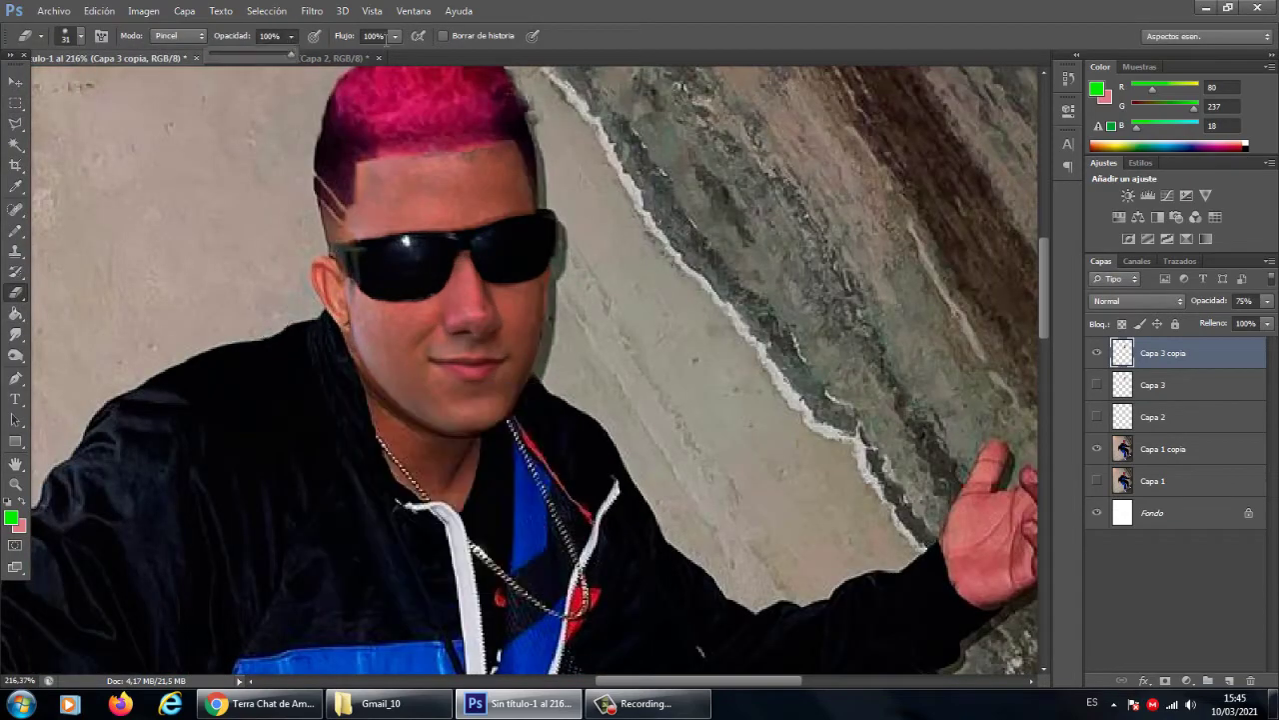
- Try the dodge/burn toning tool, then switch to the Sharpen tool
scroll(356, 437, "up", 2)
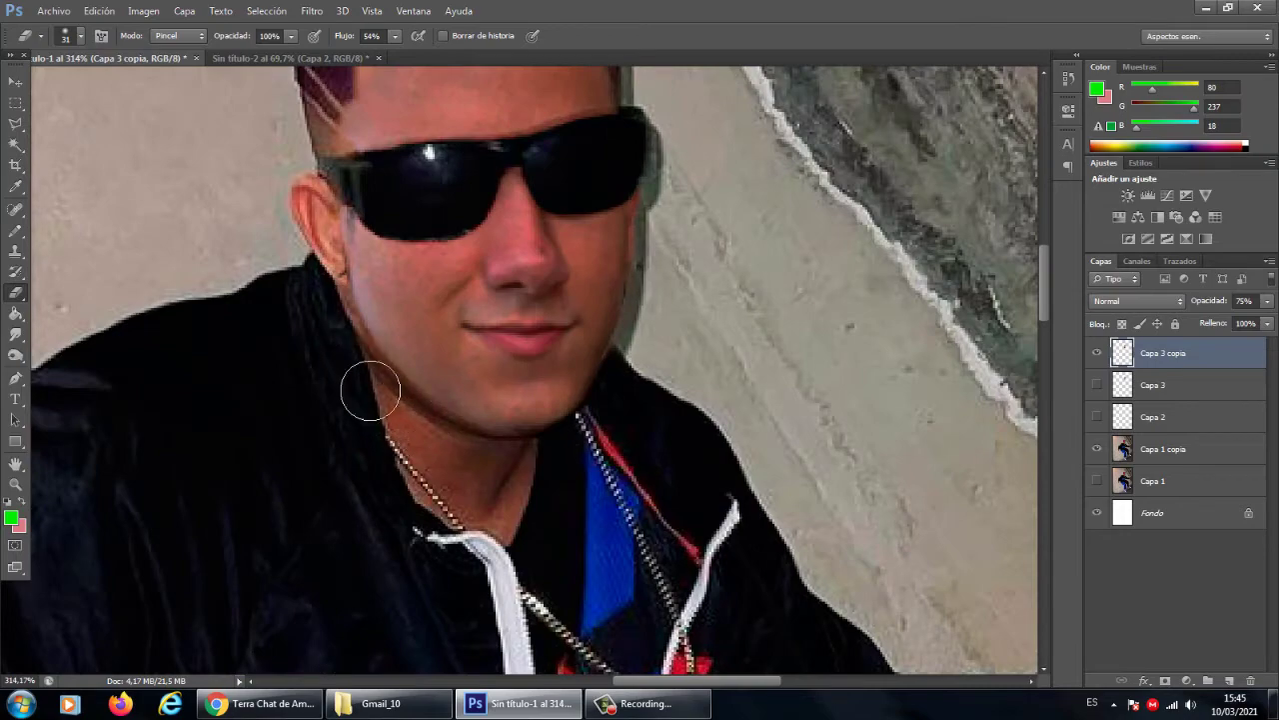
scroll(546, 490, "down", 2)
scroll(479, 490, "up", 2)
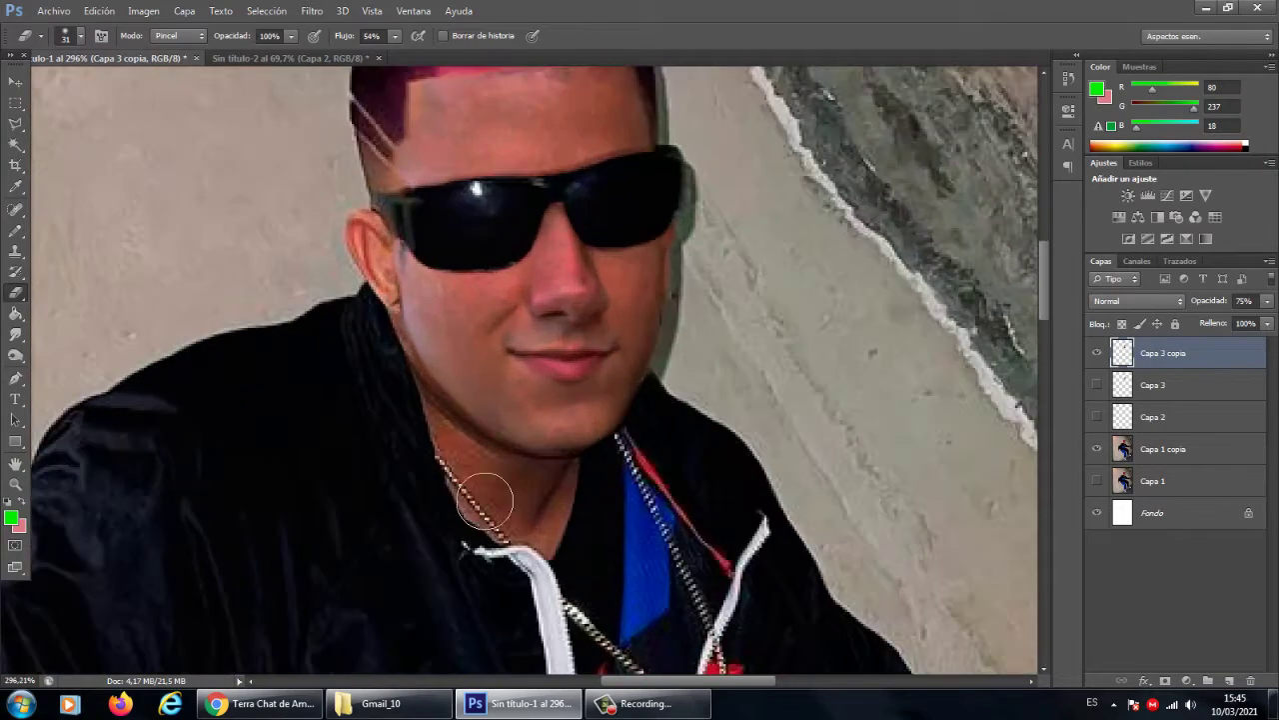
left_click(15, 355)
left_click(100, 366)
scroll(445, 378, "down", 3)
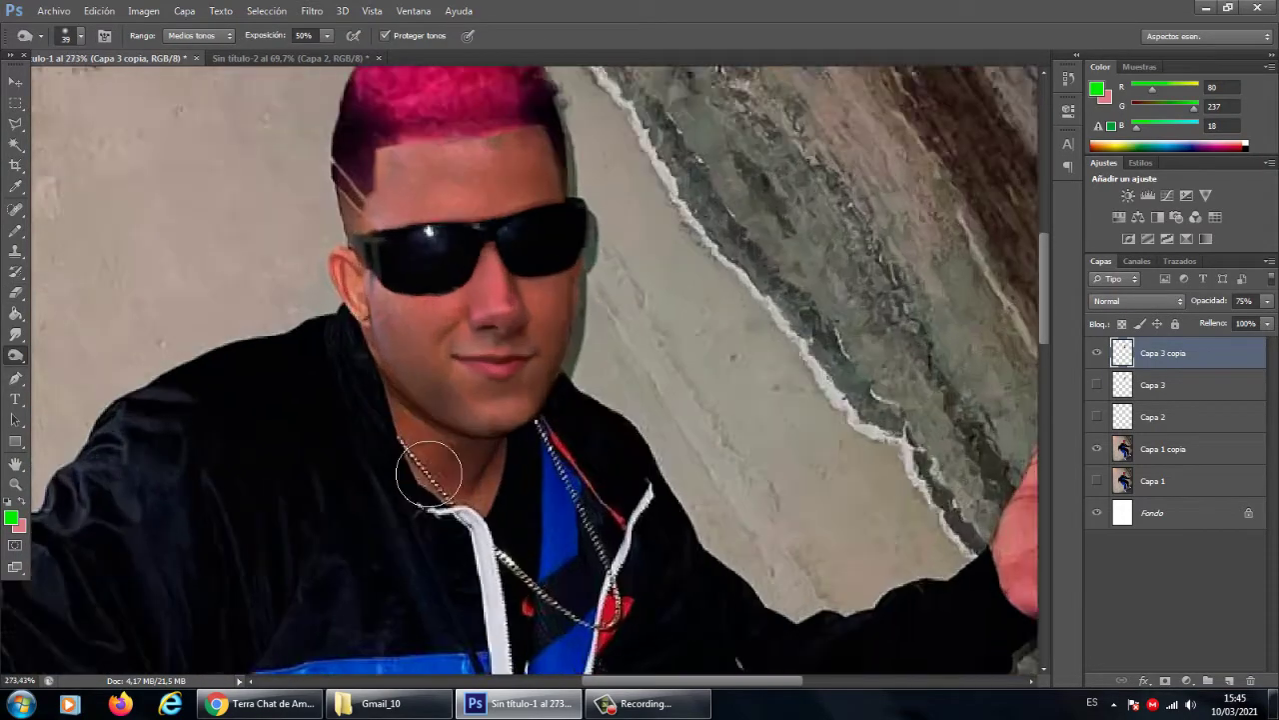
scroll(430, 457, "up", 3)
left_click(15, 334)
left_click(105, 346)
- Reduce the brush size to 22
right_click(425, 413)
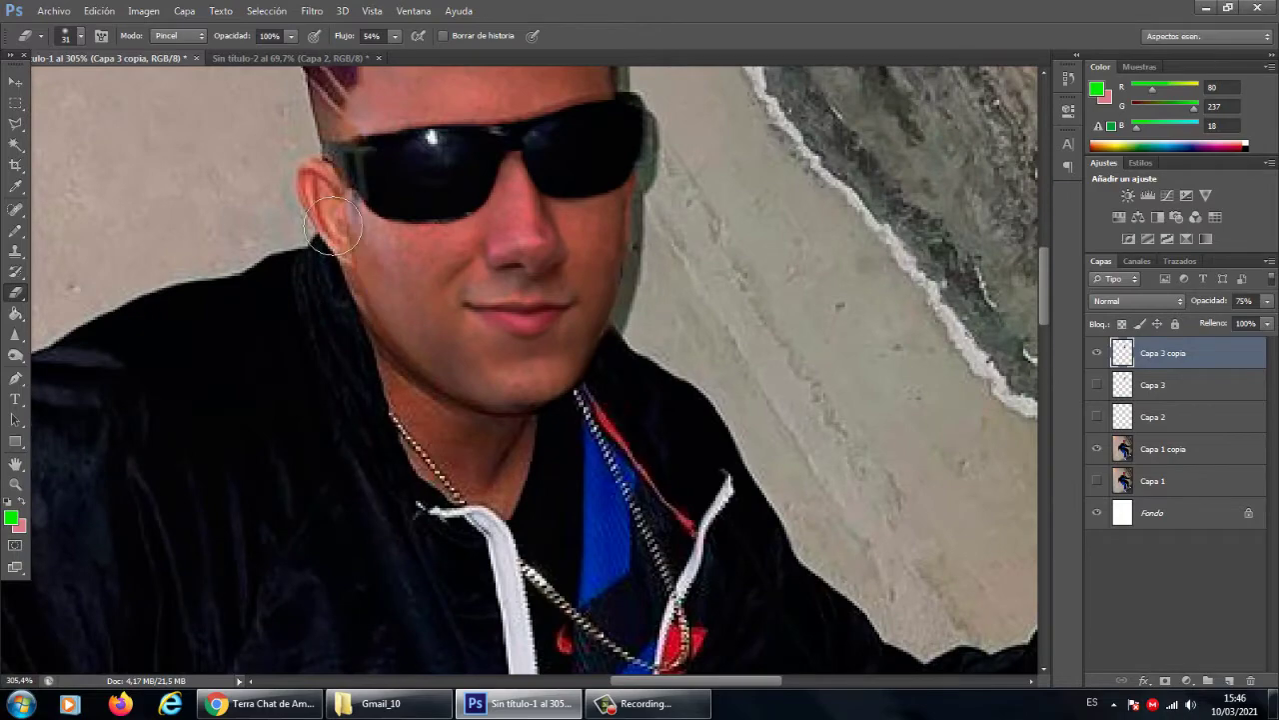
scroll(573, 470, "down", 1)
scroll(473, 284, "up", 2)
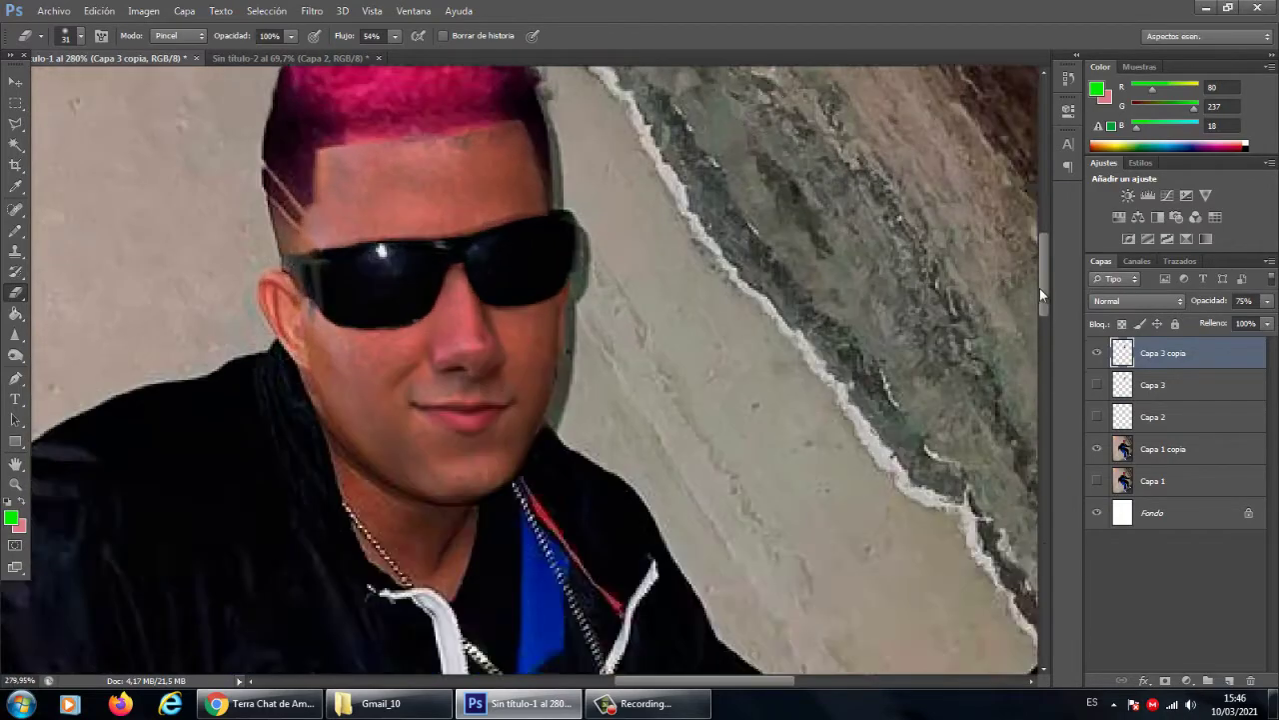
scroll(400, 249, "up", 3)
right_click(350, 225)
key("Return")
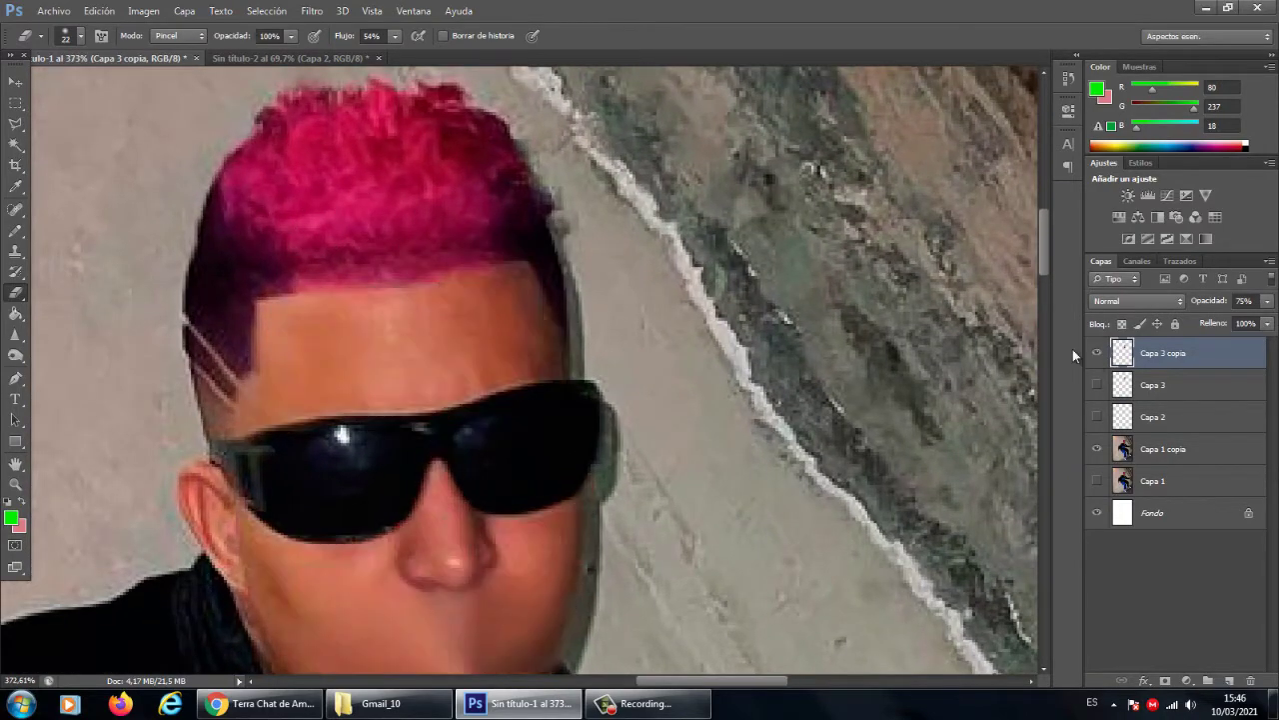
- Check the brush settings and set the eraser opacity to 50%
scroll(260, 300, "down", 1)
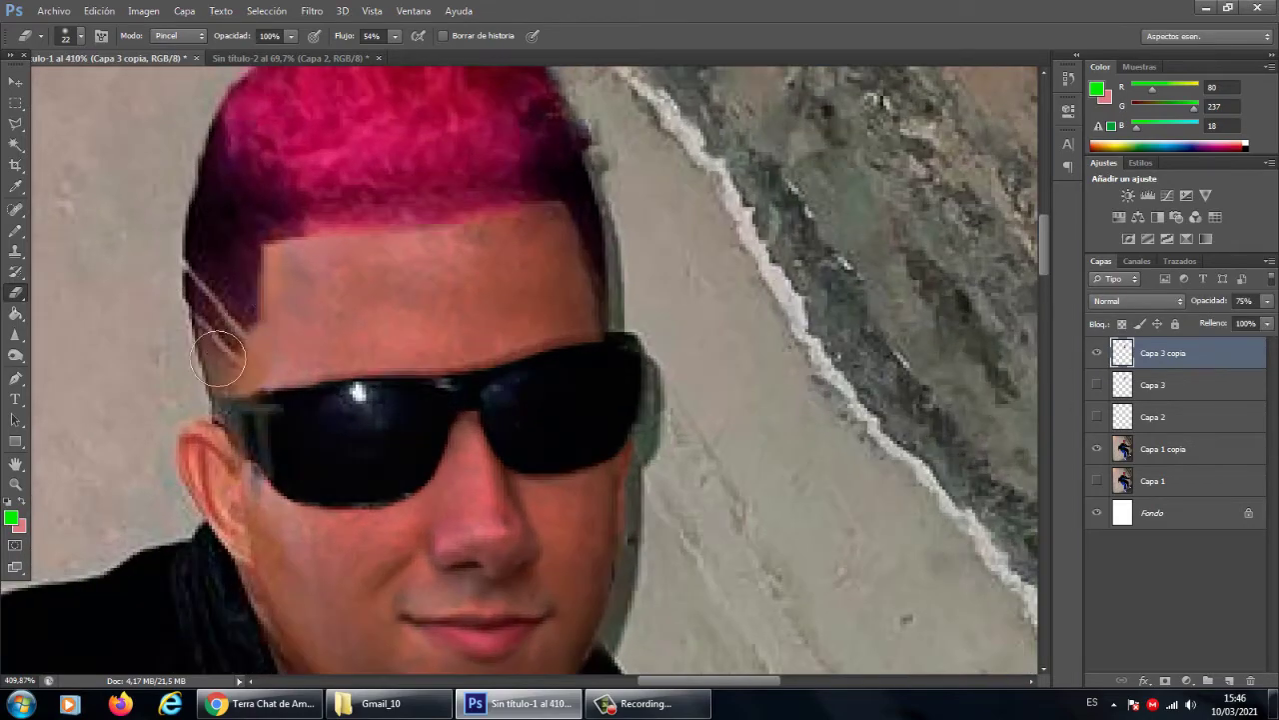
scroll(218, 357, "down", 5)
scroll(223, 286, "up", 4)
scroll(419, 377, "down", 2)
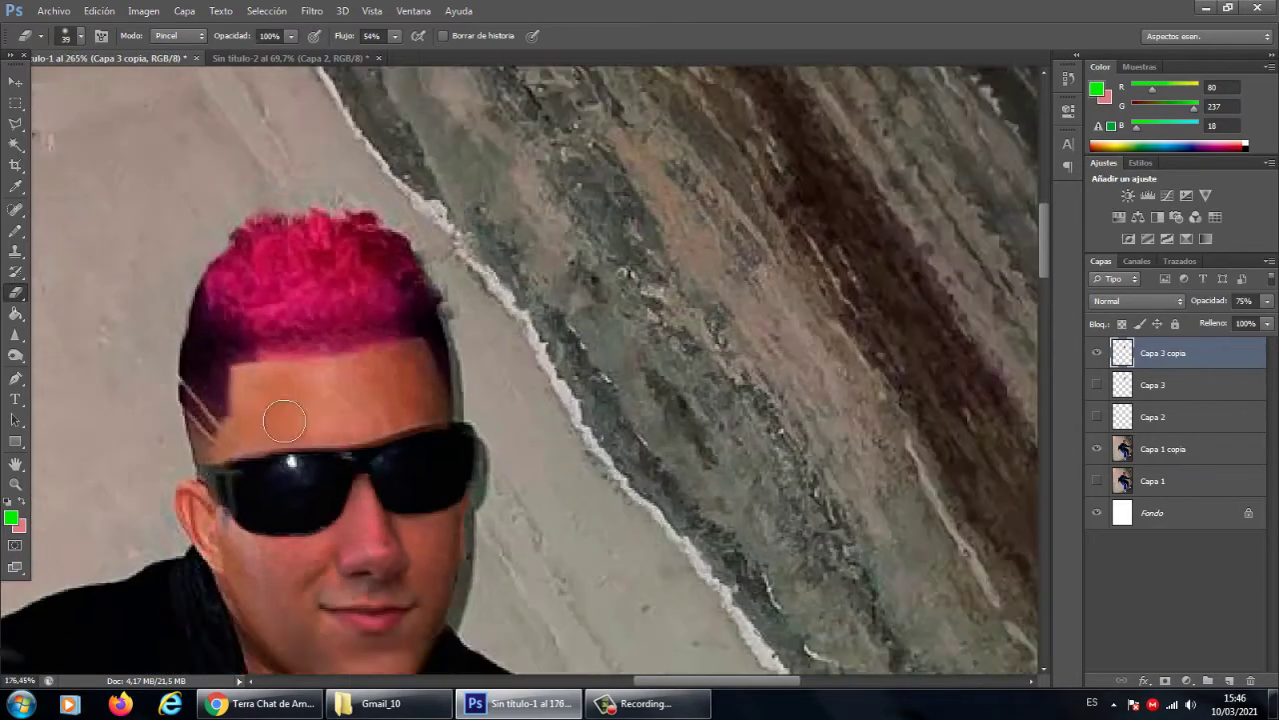
scroll(299, 400, "down", 3)
scroll(356, 410, "up", 5)
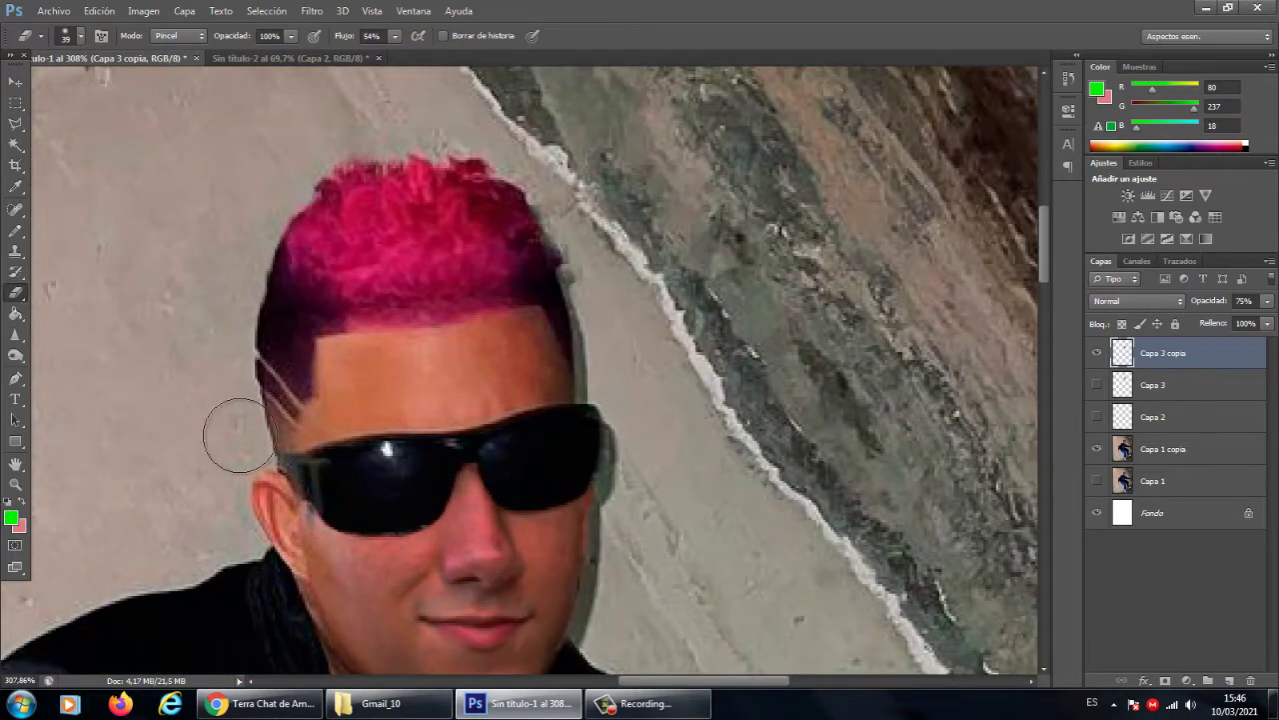
scroll(290, 570, "down", 5)
scroll(300, 560, "up", 5)
scroll(480, 444, "down", 1)
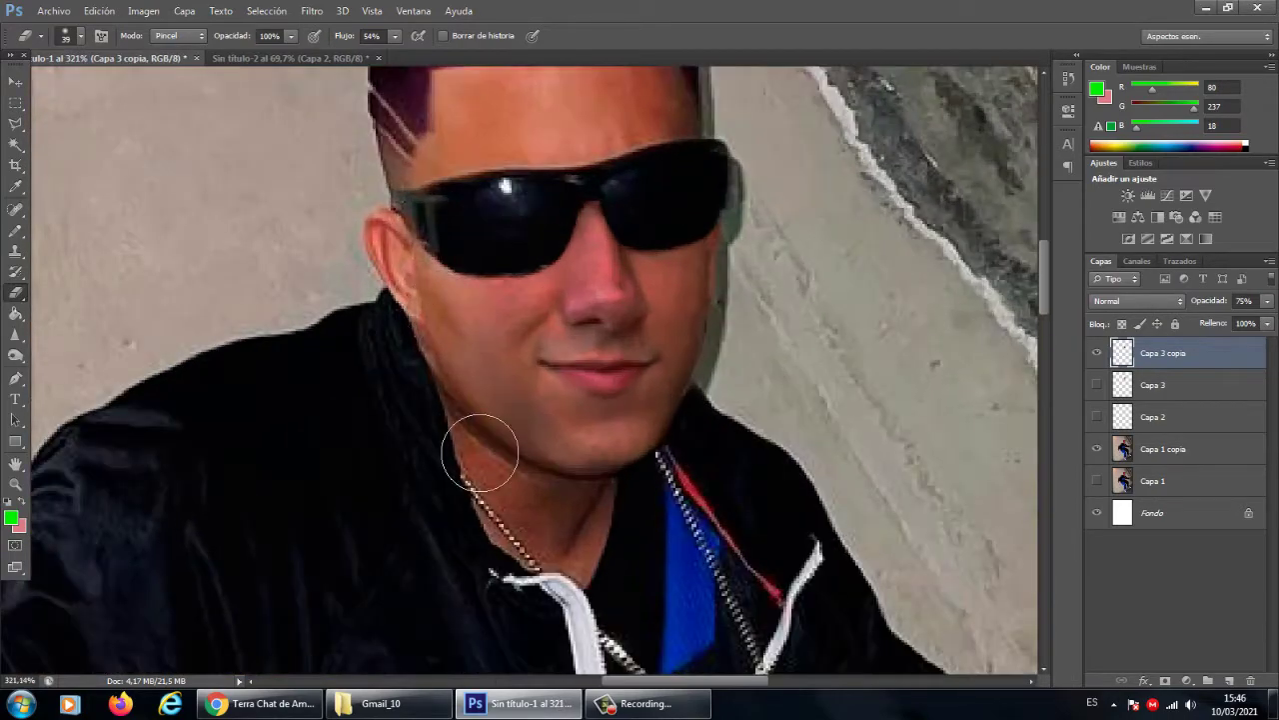
right_click(538, 442)
key("Escape")
key("5")
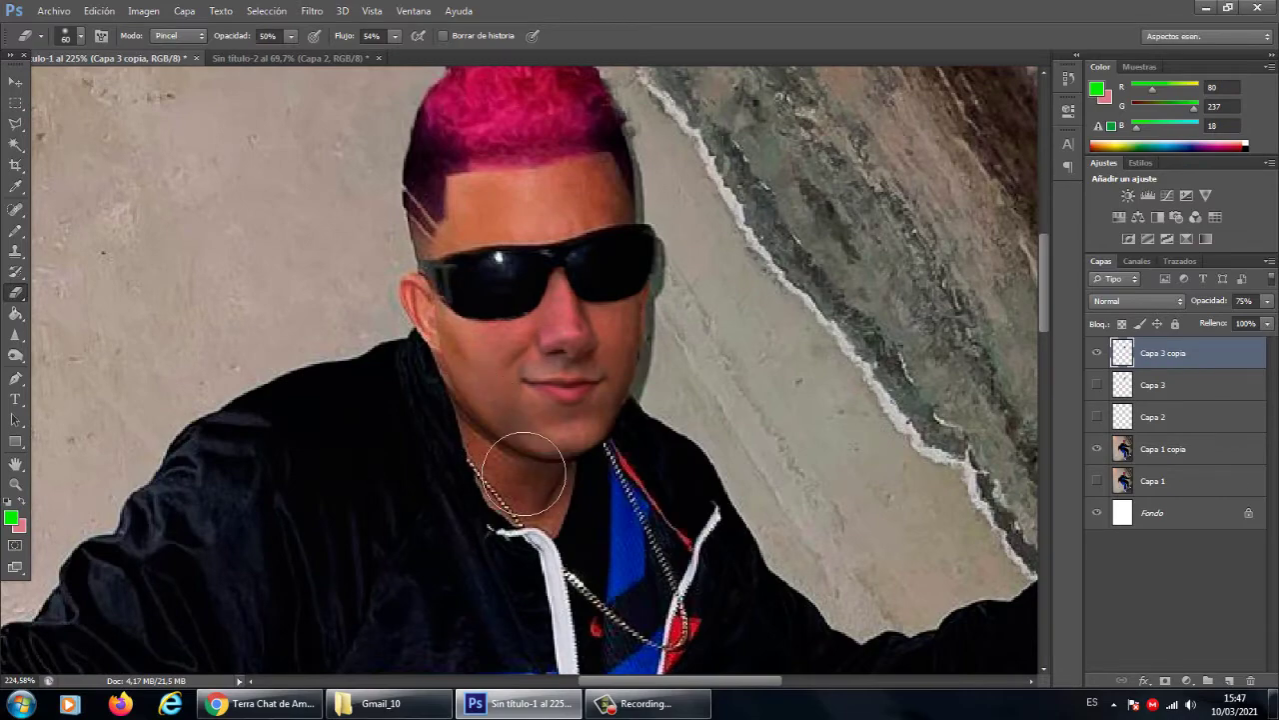
- Adjust the face with Brightness/Contrast to Brightness 5 and Contrast 50
scroll(524, 472, "down", 5)
scroll(751, 491, "up", 2)
scroll(560, 243, "up", 2)
scroll(800, 400, "up", 1)
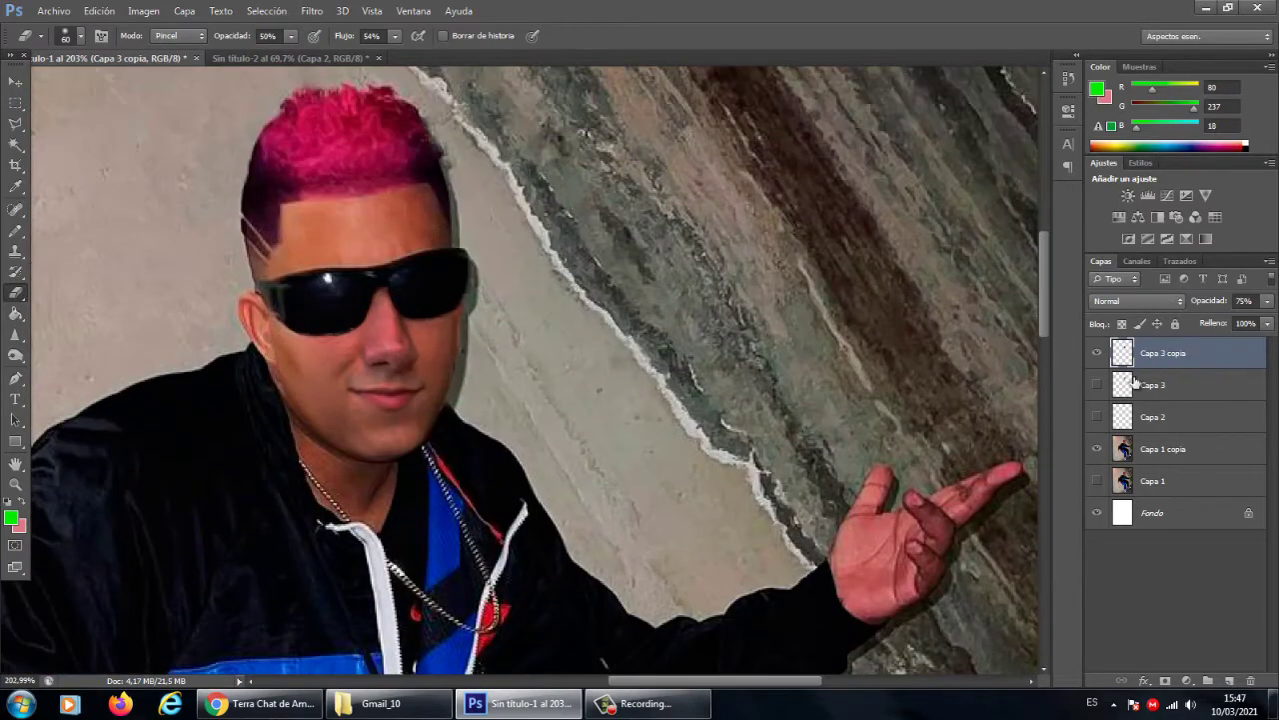
left_click(143, 11)
left_click(330, 55)
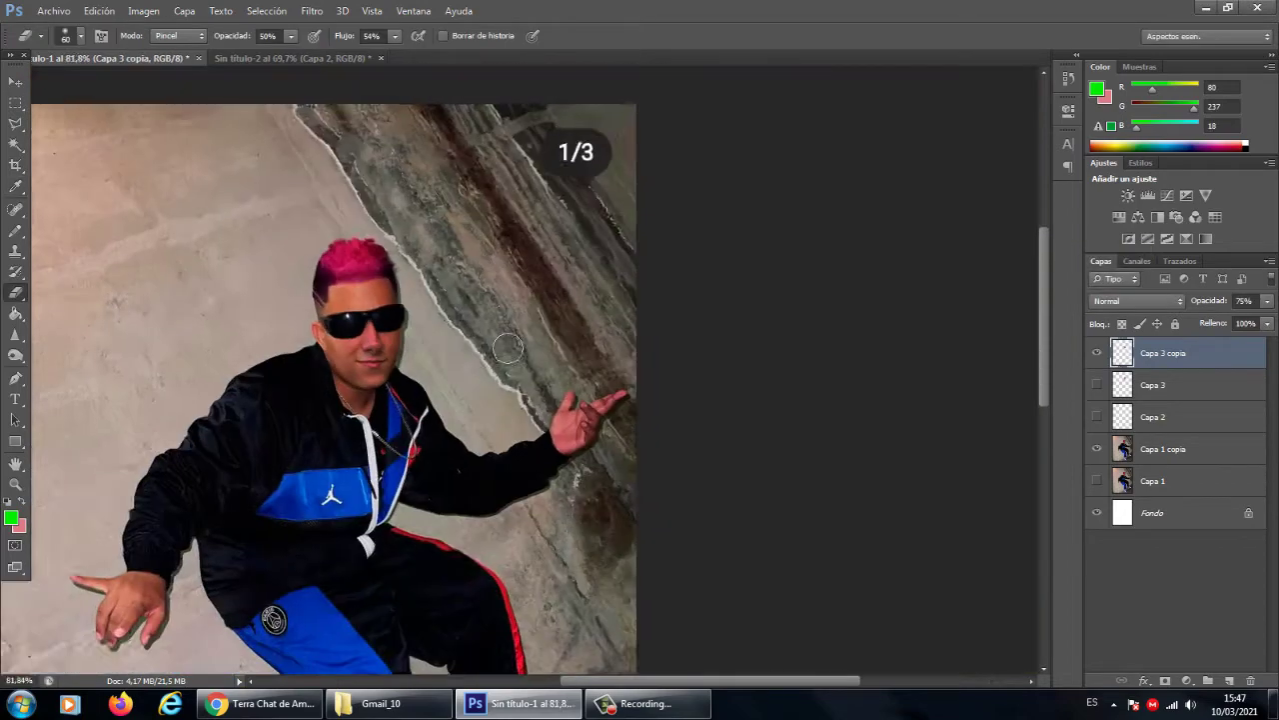
scroll(585, 357, "down", 6)
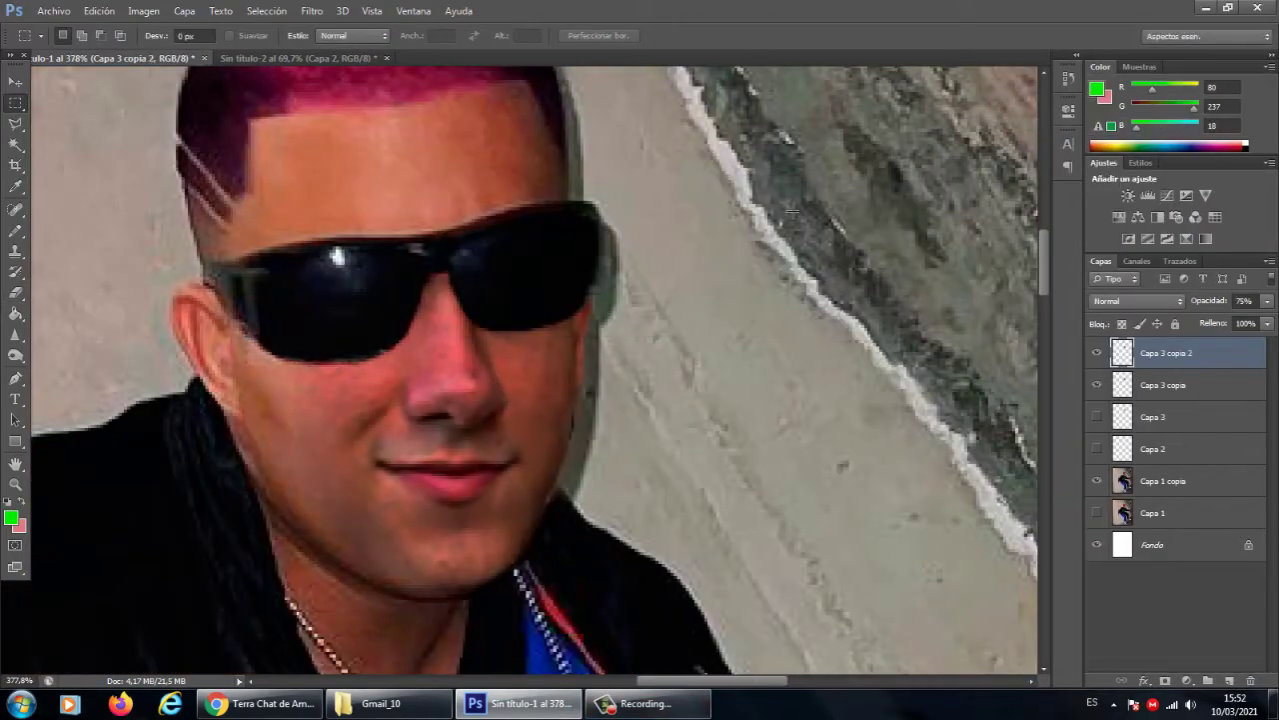
- Hide the previous face copy and warp the selected nose area to fit the sunglasses
left_click(1097, 385)
scroll(630, 398, "up", 1)
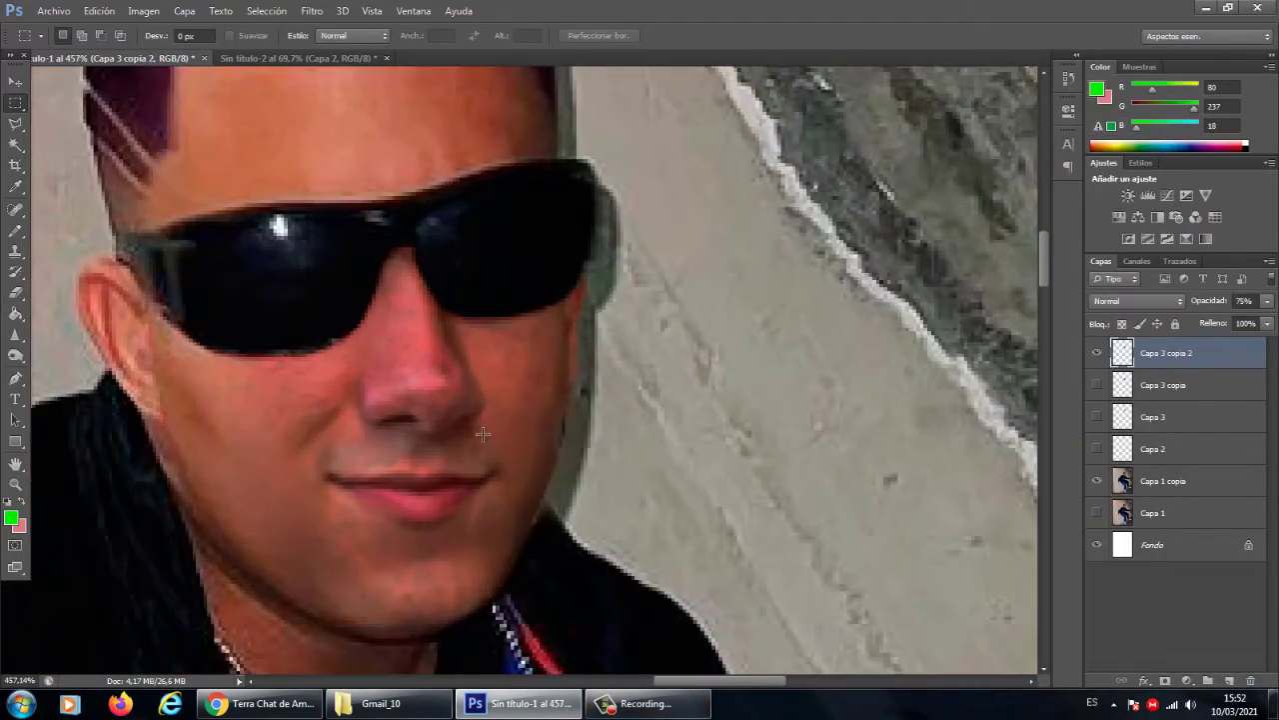
right_click(396, 285)
left_click(511, 490)
right_click(434, 380)
left_click(508, 500)
scroll(400, 284, "up", 3)
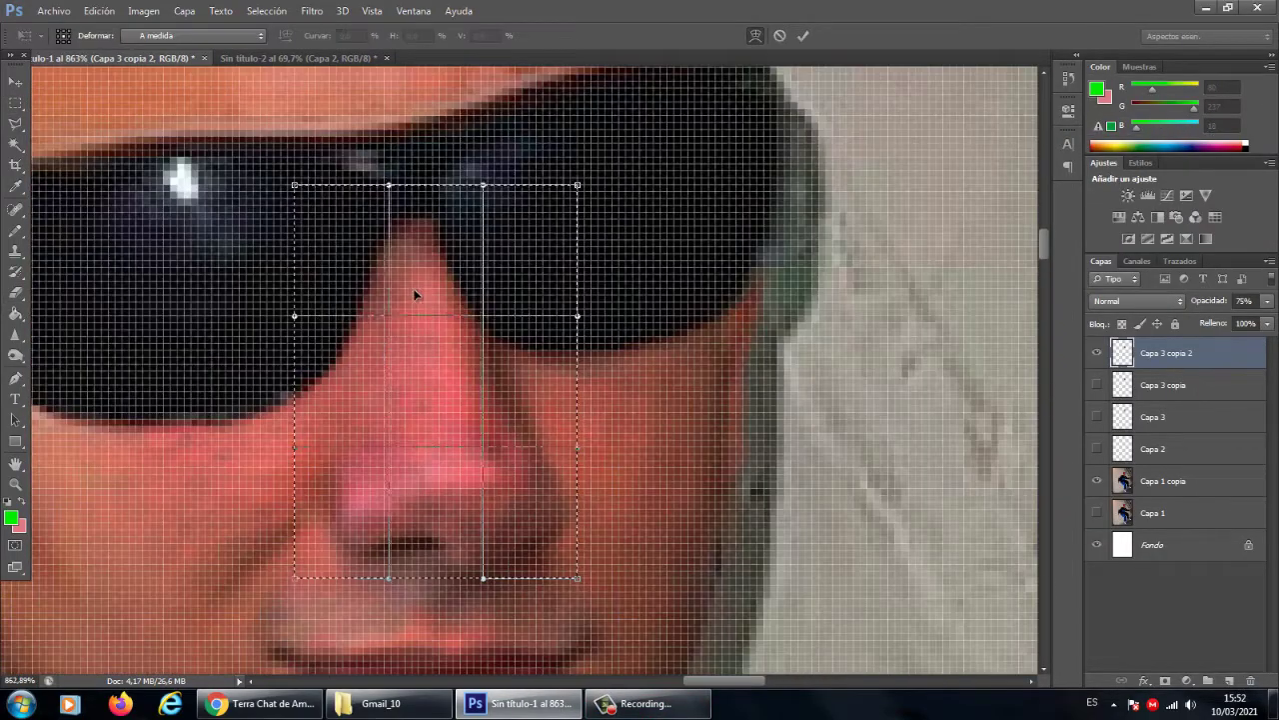
scroll(400, 289, "down", 3)
key("Return")
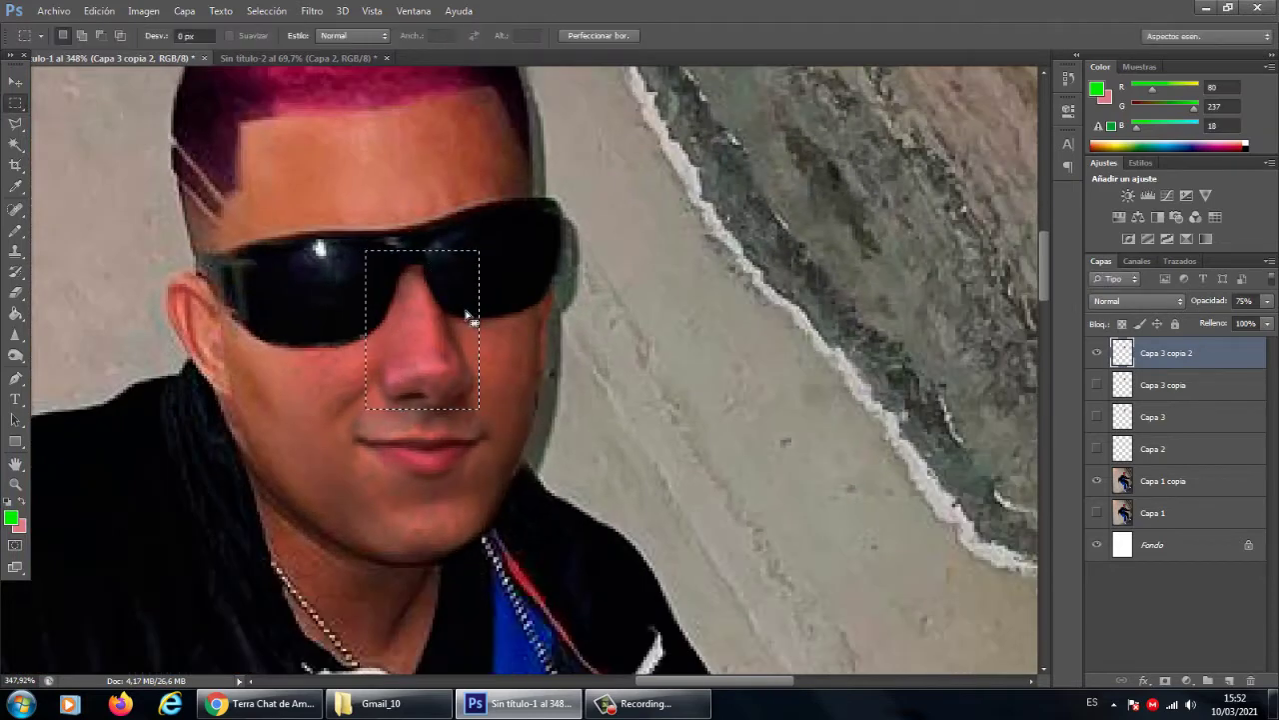
- Compare the warp against the face layer, re-warp, then free-transform a marquee around the nose
left_click(1097, 353)
left_click(1097, 353)
left_click(1096, 353)
left_click(1097, 353)
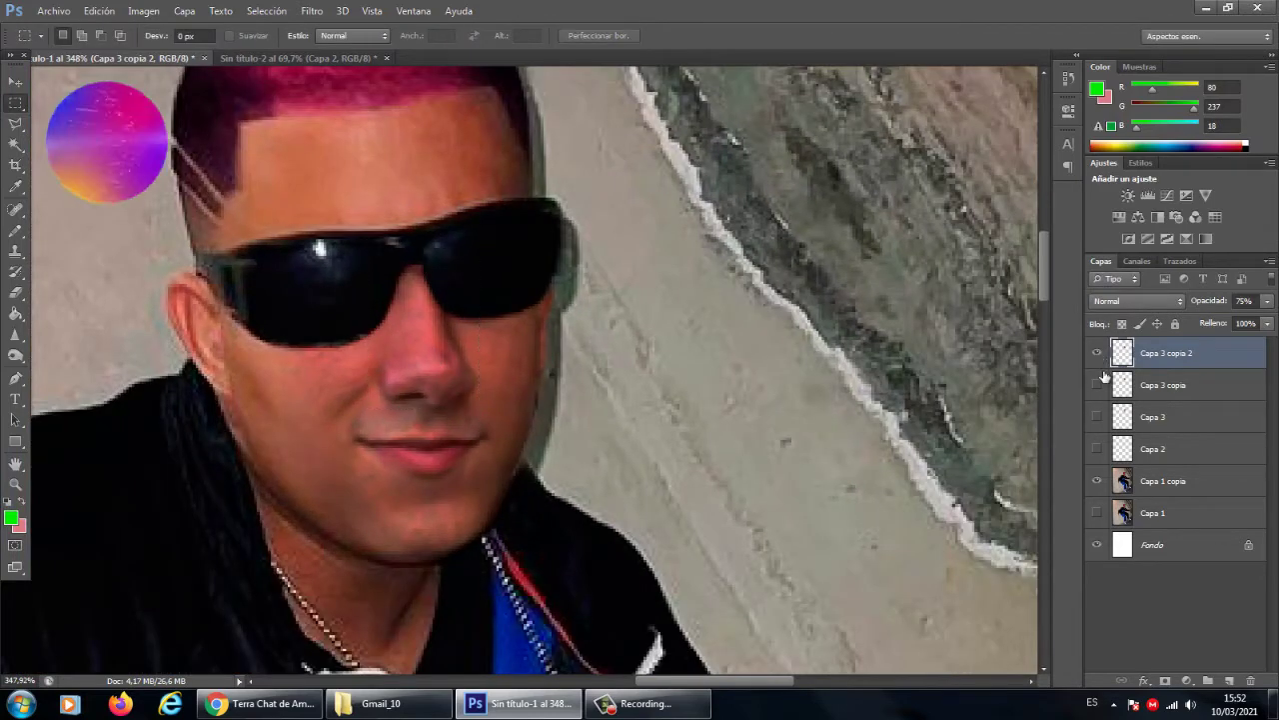
right_click(450, 364)
left_click(524, 422)
scroll(400, 298, "up", 2)
key("Return")
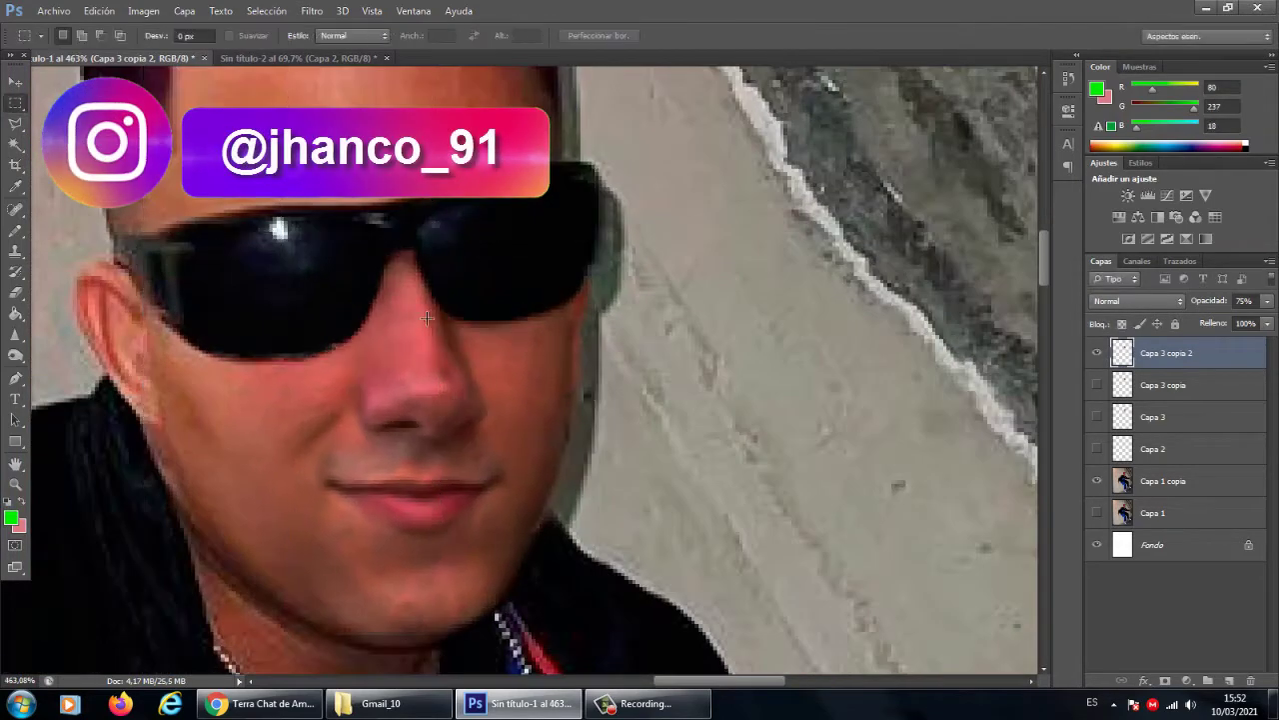
left_click_drag(333, 253, 491, 444)
right_click(434, 378)
left_click(524, 225)
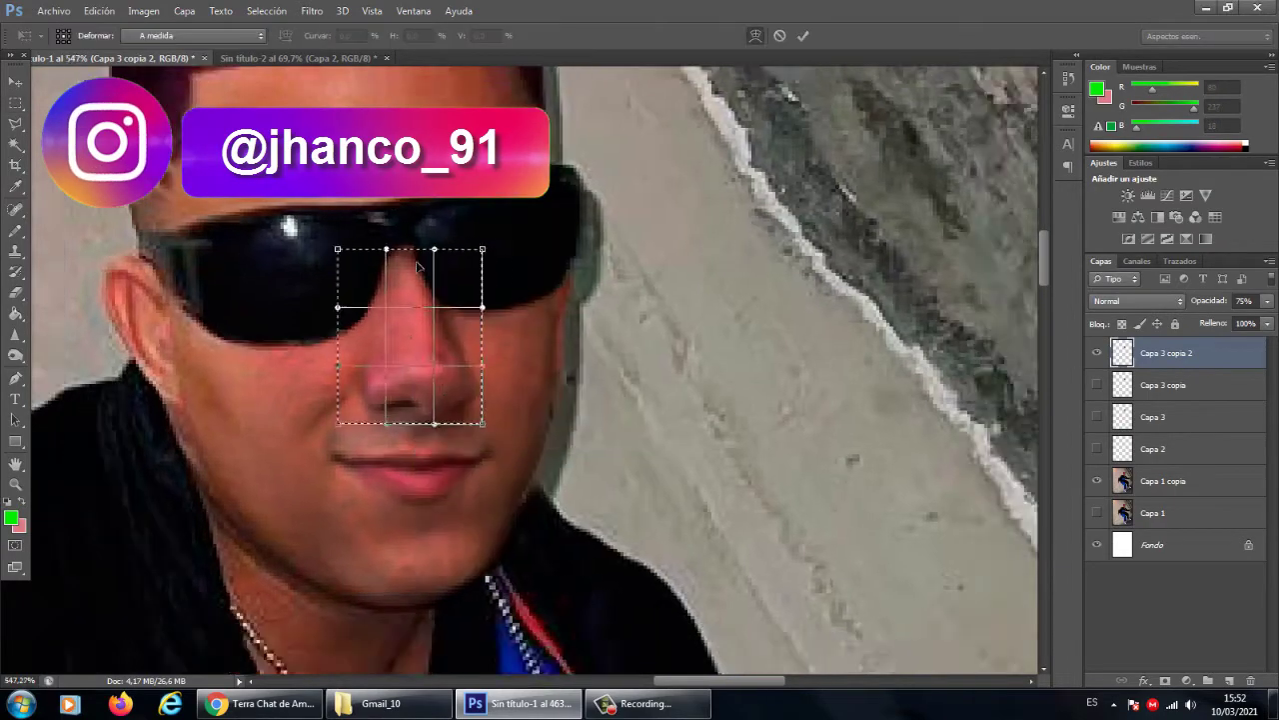
key("Return")
scroll(419, 310, "down", 2)
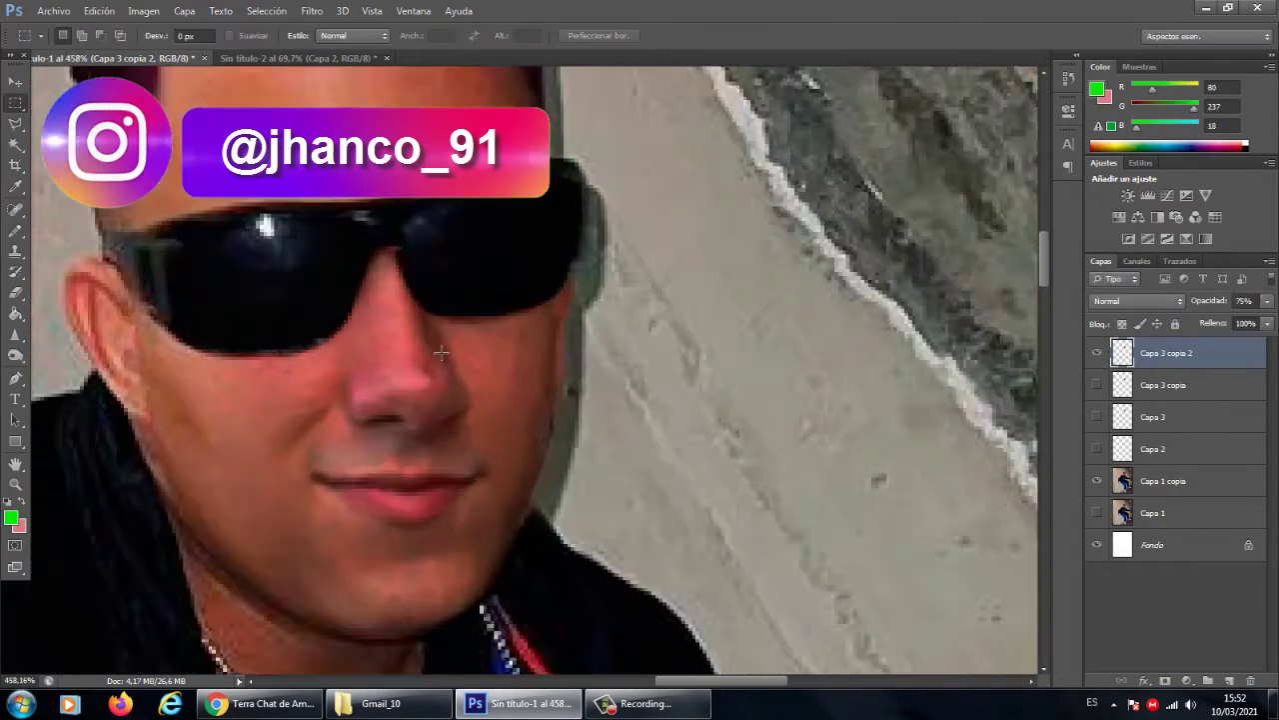
- Warp the nose selection once more and duplicate the face layer
right_click(405, 399)
scroll(420, 330, "up", 2)
right_click(440, 350)
left_click(467, 529)
right_click(429, 415)
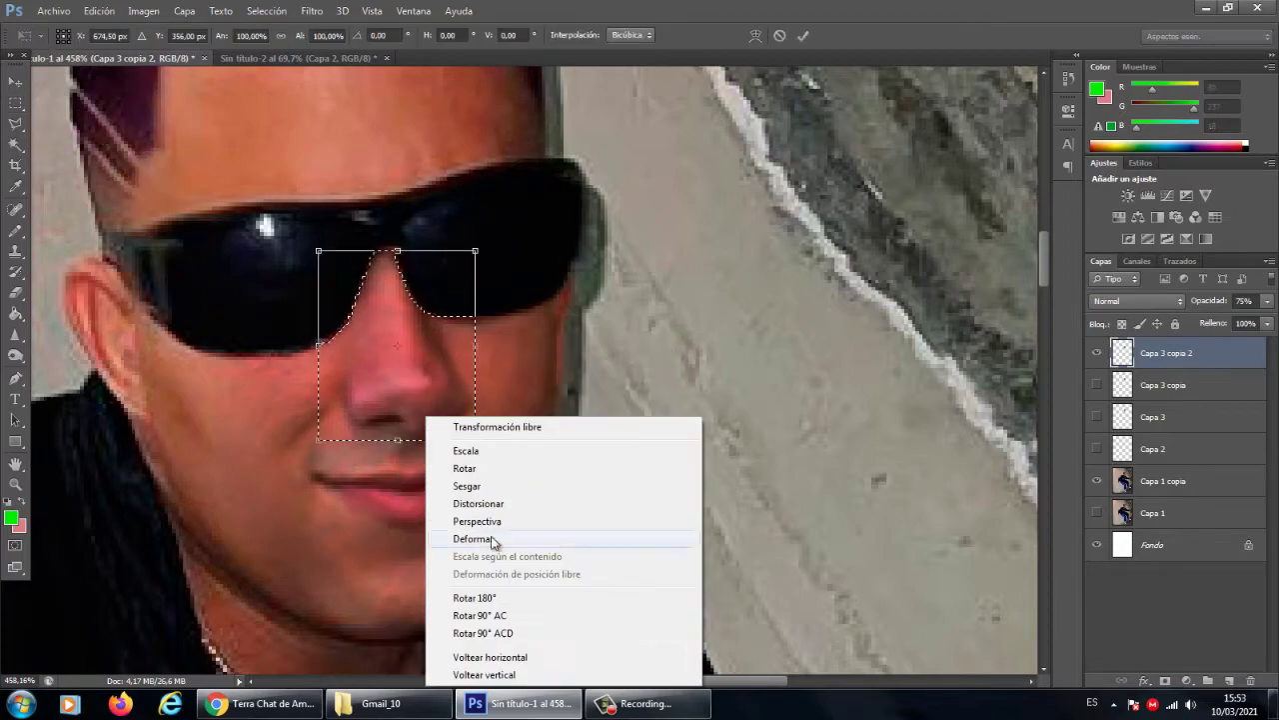
left_click(486, 536)
scroll(393, 271, "down", 3)
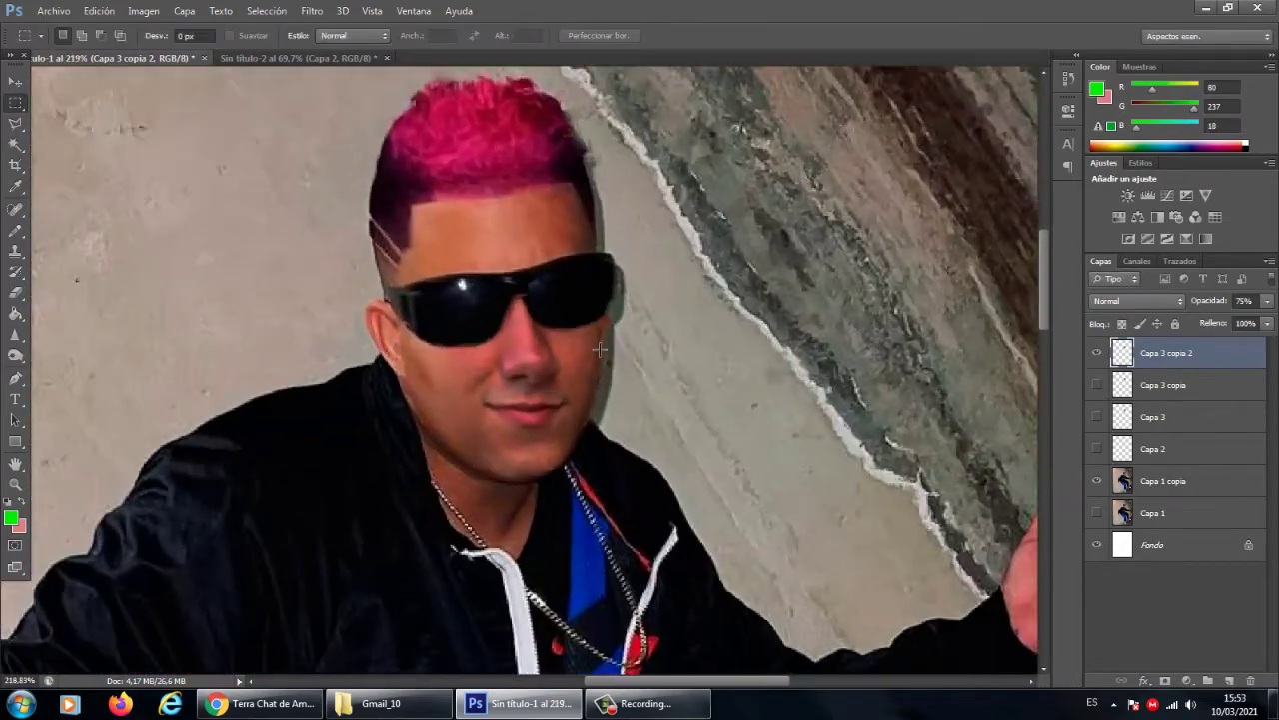
scroll(700, 400, "up", 1)
right_click(1133, 389)
left_click(920, 130)
- Create Capa 3 copia 3, pick the Eraser, and make the second face copy active
key("Return")
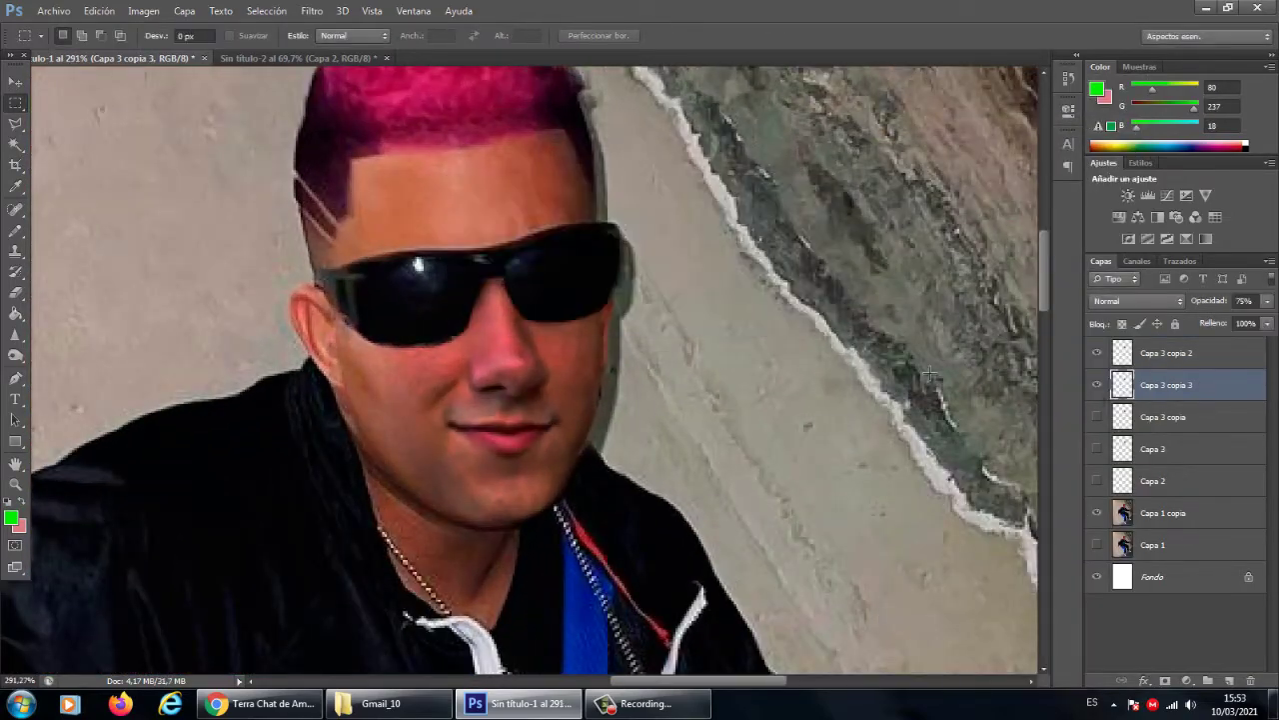
left_click(17, 294)
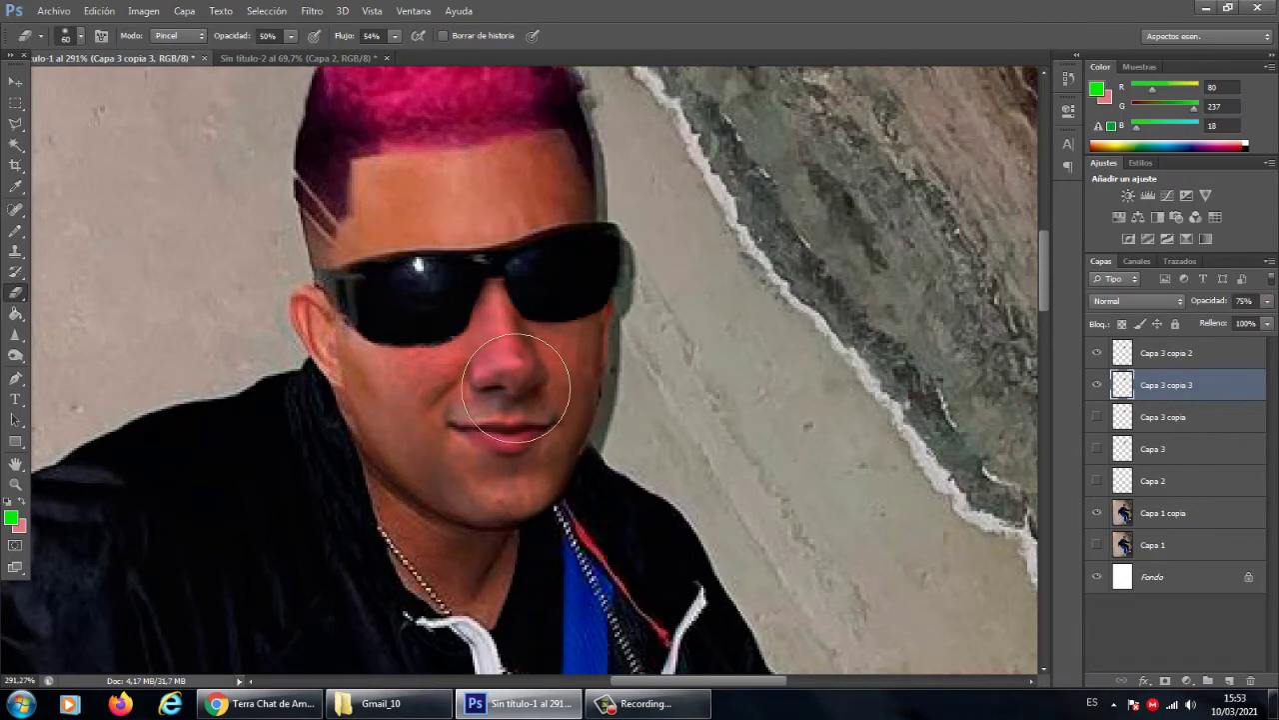
left_click(1098, 385)
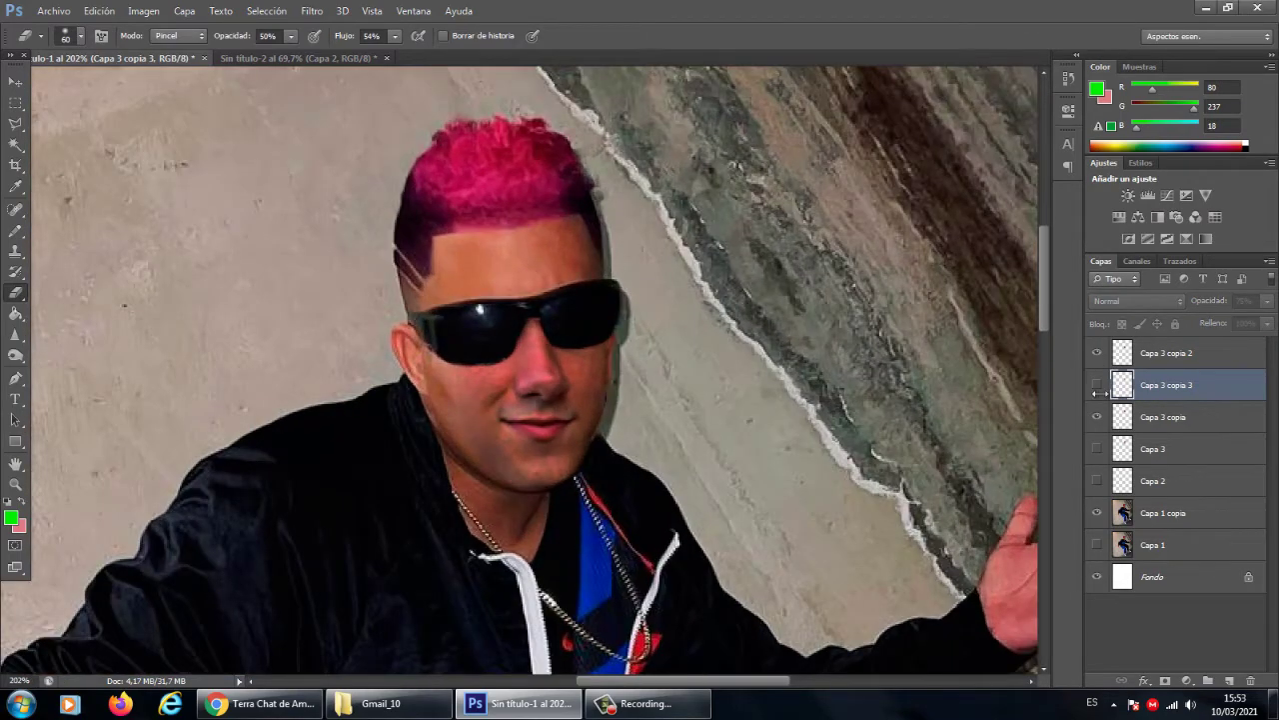
left_click(1097, 385)
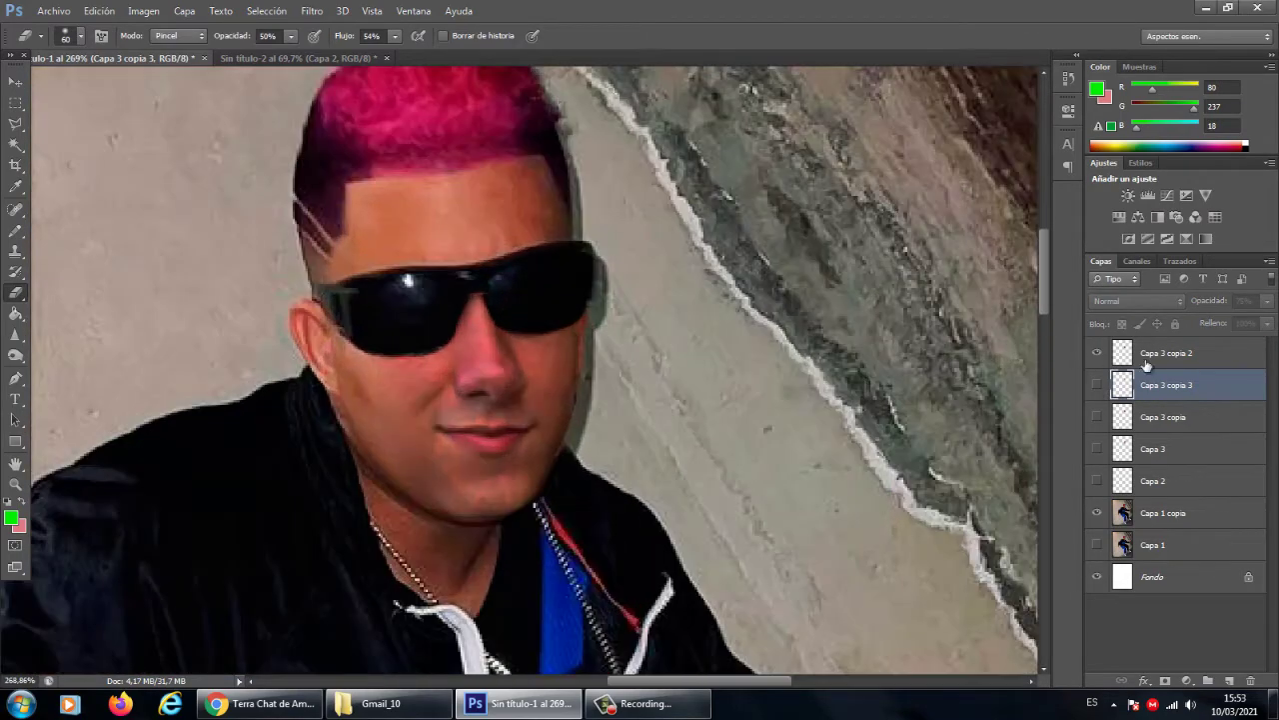
left_click(1164, 353)
scroll(381, 279, "up", 3)
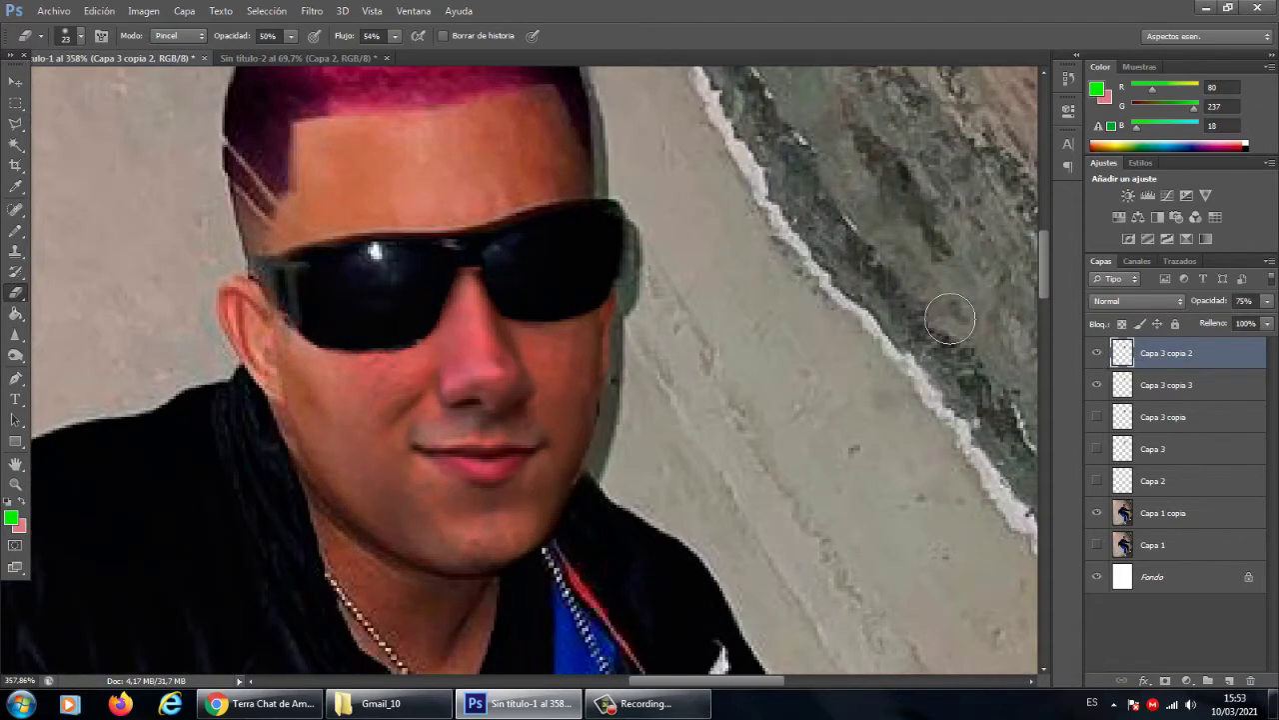
left_click(1115, 385)
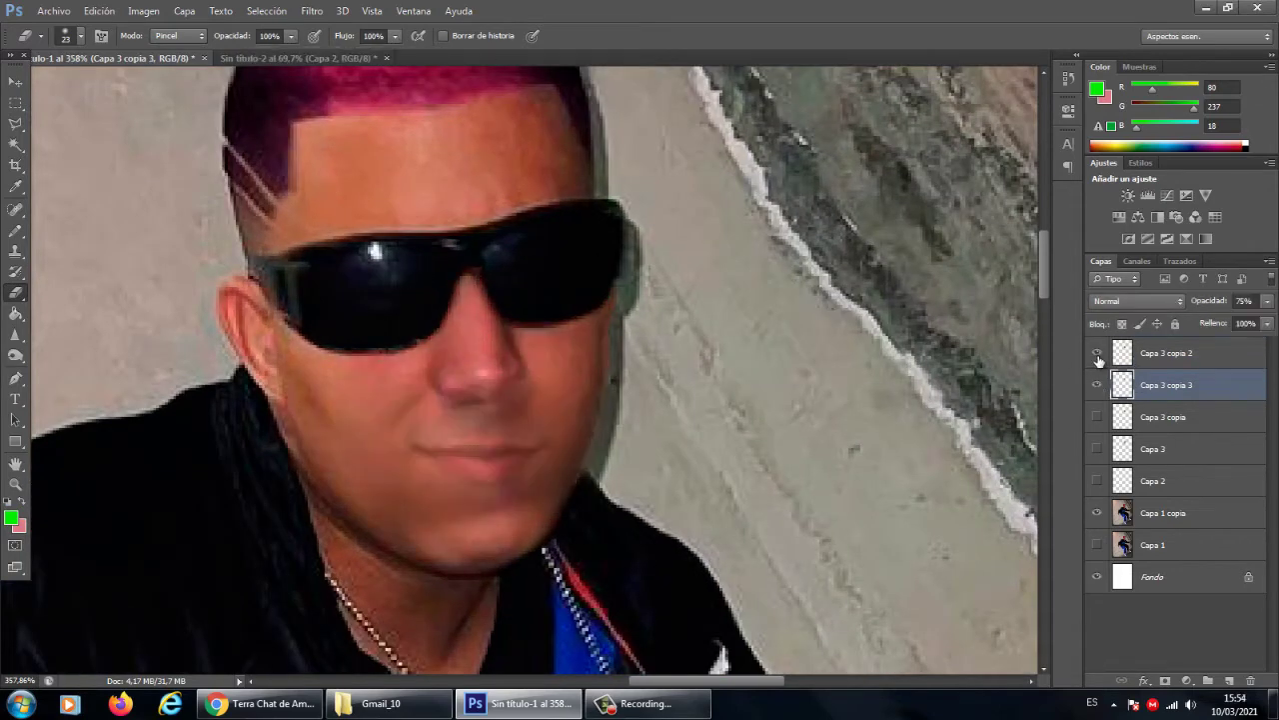
scroll(428, 296, "up", 1)
left_click(1164, 353)
- Set the eraser brush size and erase the face copy's edges into the head
right_click(330, 258)
scroll(434, 279, "down", 1)
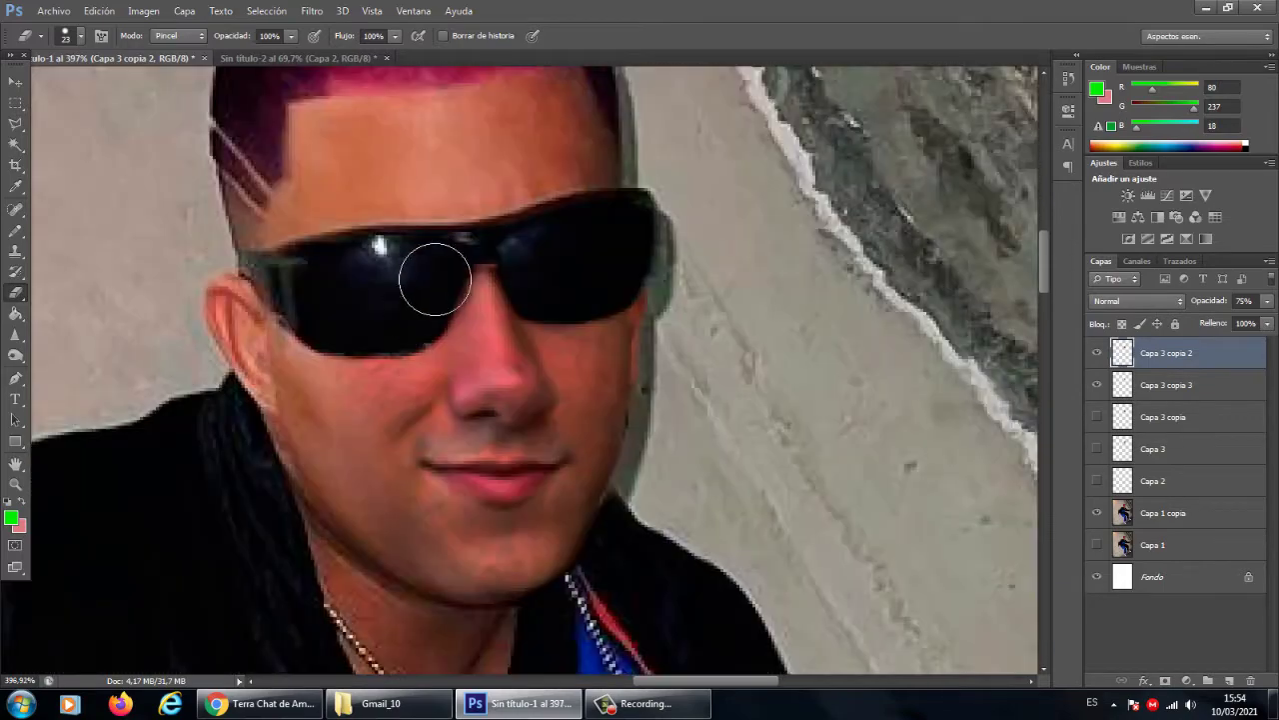
scroll(386, 243, "down", 2)
right_click(463, 223)
key("Escape")
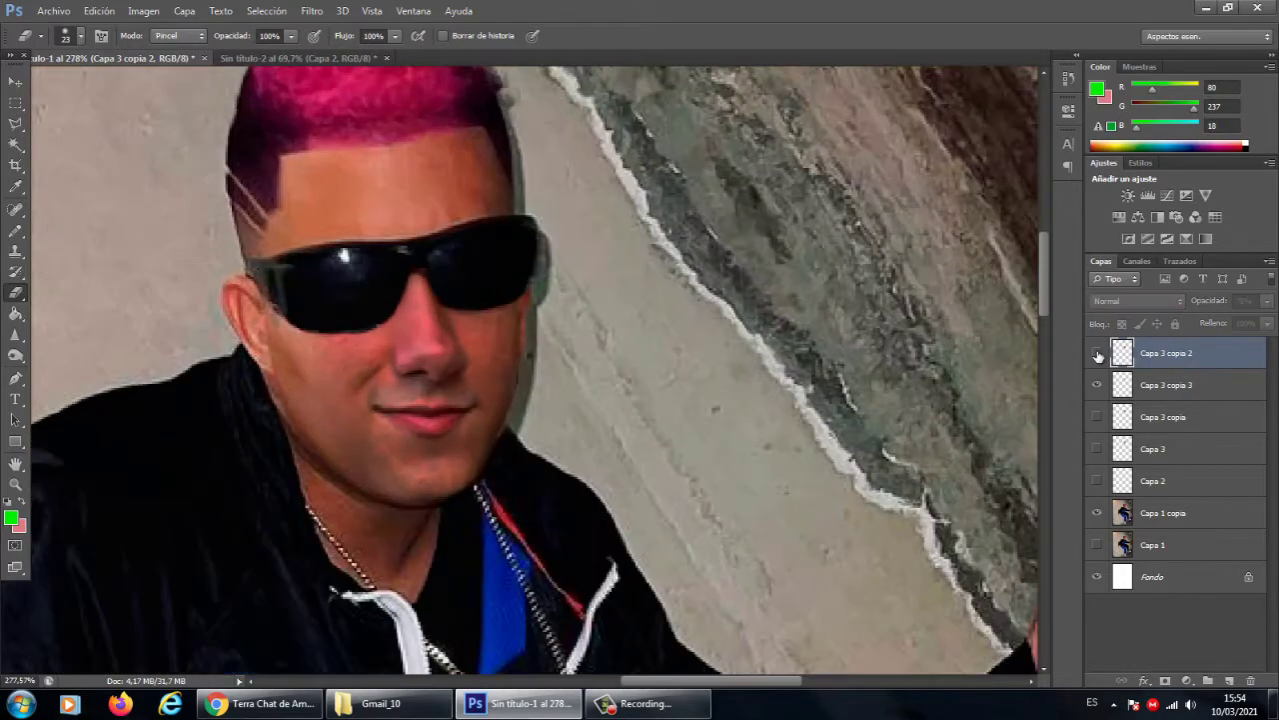
scroll(388, 258, "up", 2)
scroll(388, 258, "down", 1)
scroll(357, 300, "down", 1)
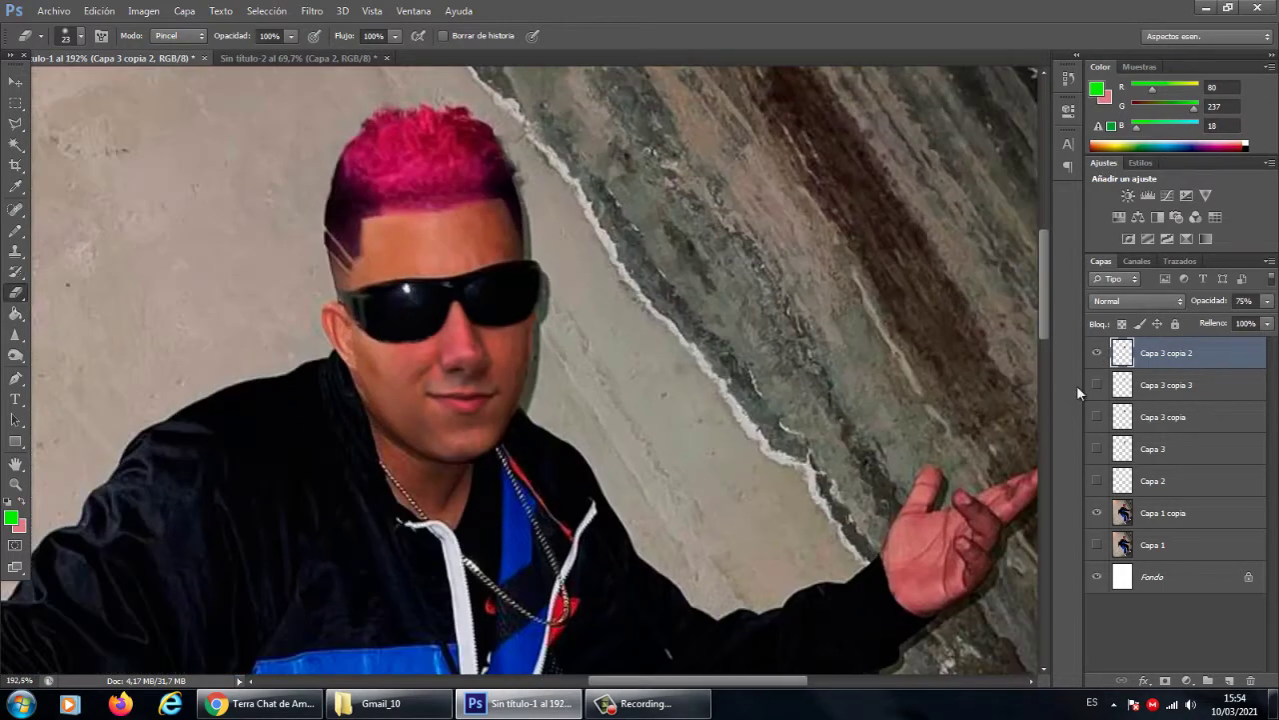
scroll(530, 300, "up", 2)
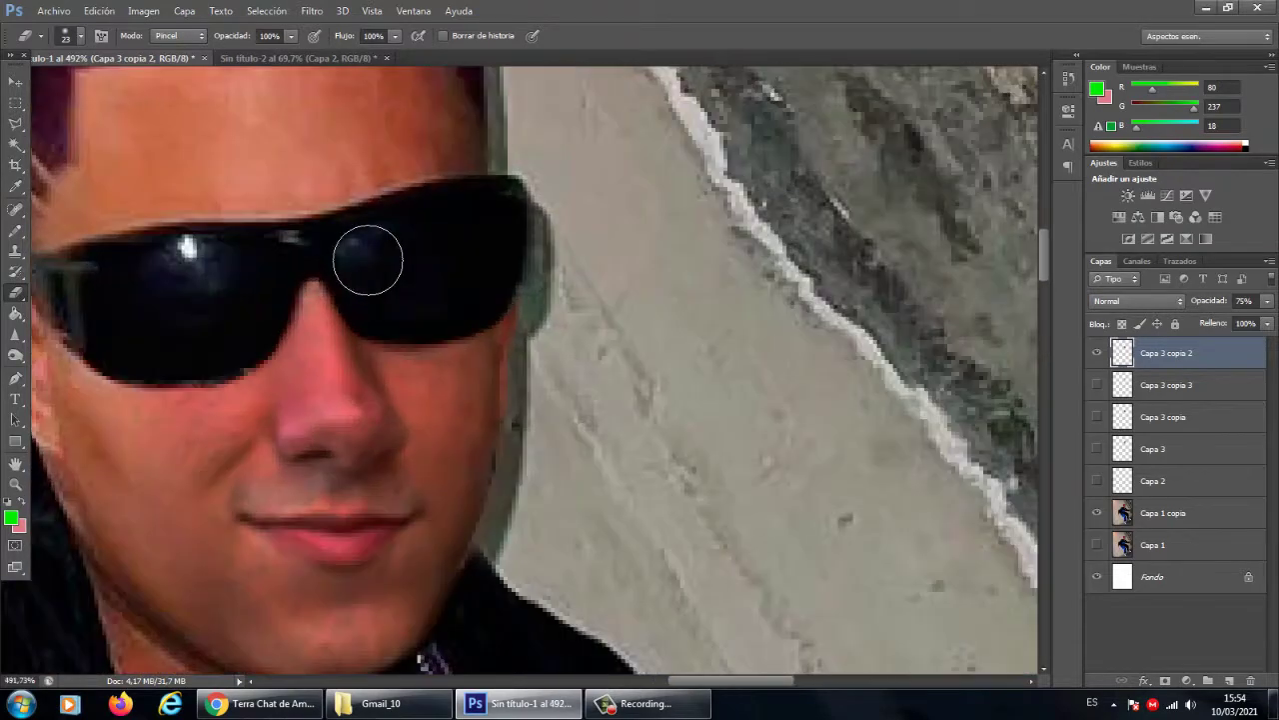
- Compare face copies by toggling their visibility, leaving Capa 3 copia 3 hidden
left_click(1097, 353)
scroll(1099, 360, "down", 3)
left_click(1098, 417)
scroll(1097, 370, "up", 2)
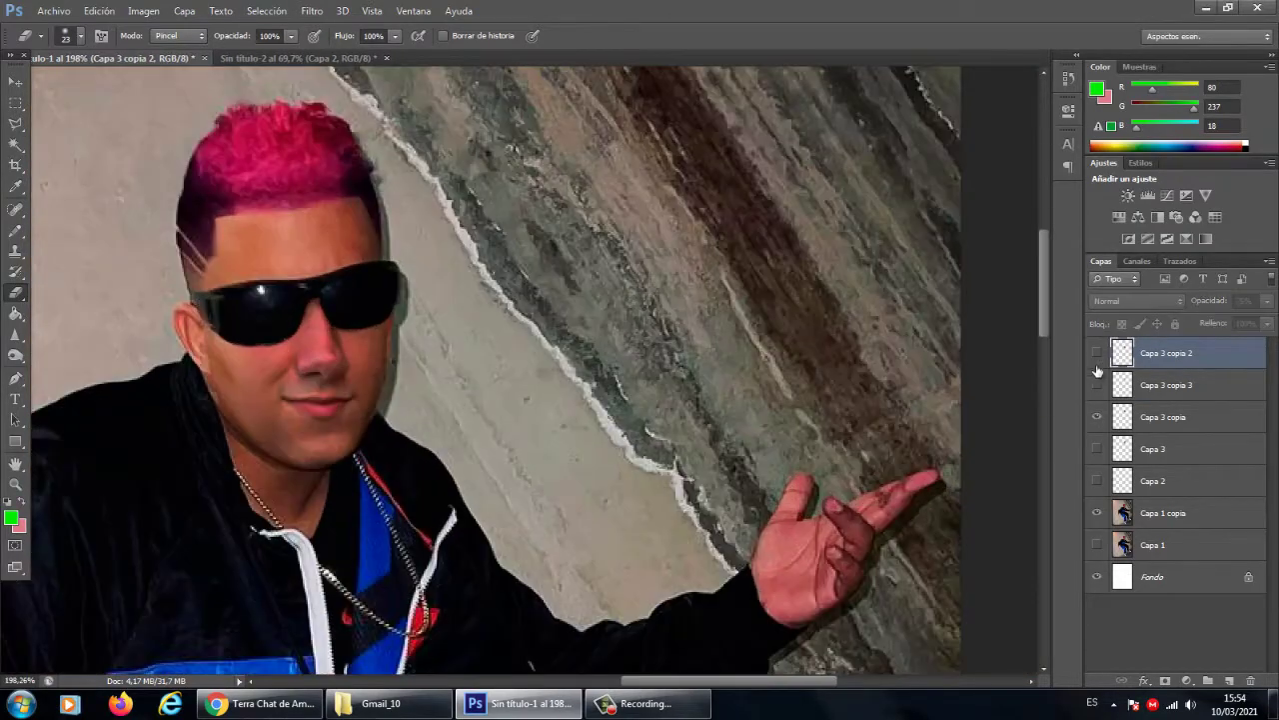
left_click(1098, 353)
left_click(1097, 417)
left_click(1097, 416)
key("m")
scroll(1096, 355, "up", 3)
- Darken the face by setting Brightness/Contrast brightness to -20
left_click(1096, 355)
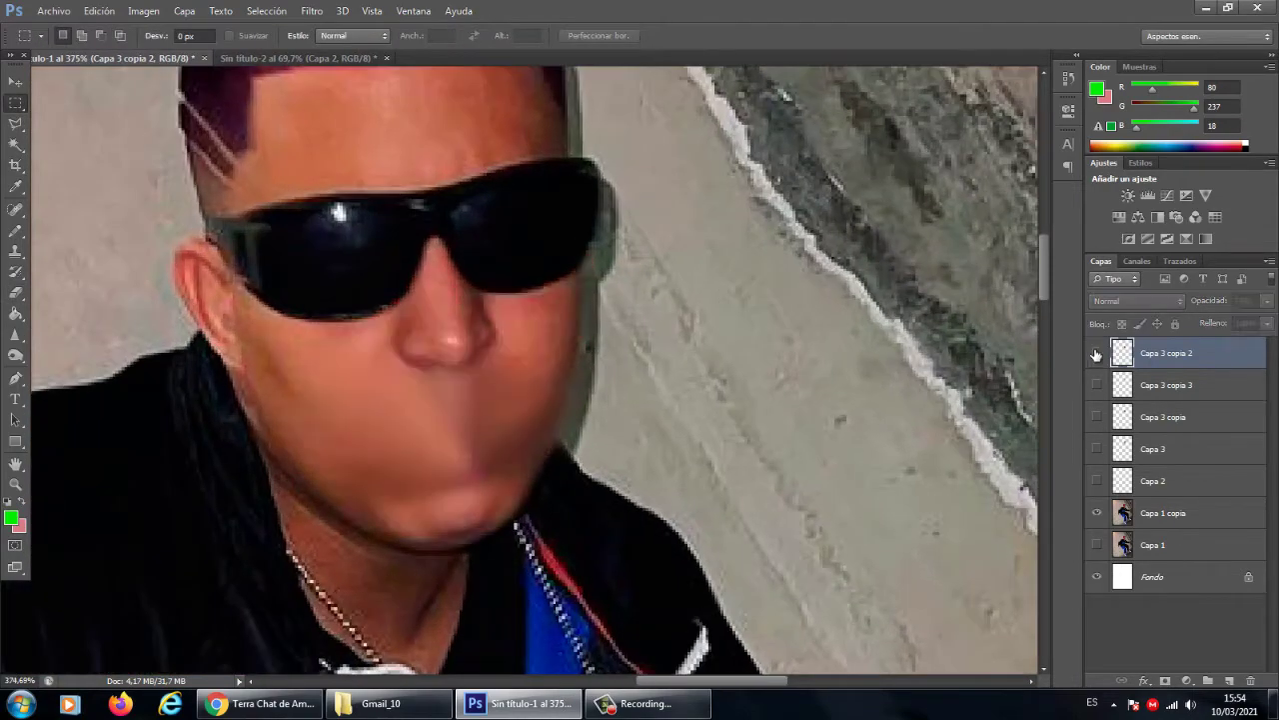
scroll(550, 385, "down", 5)
scroll(550, 385, "up", 2)
scroll(550, 385, "up", 1)
left_click(144, 11)
mouse_move(236, 51)
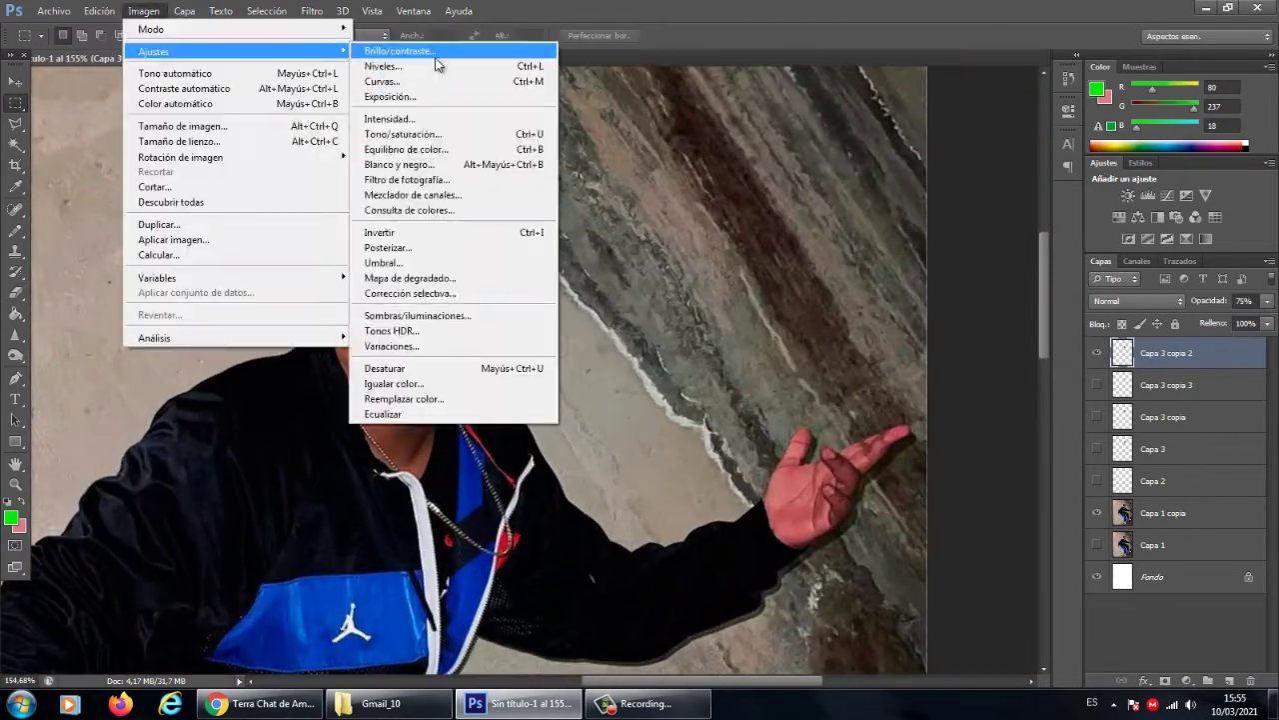
left_click(436, 55)
type("-20")
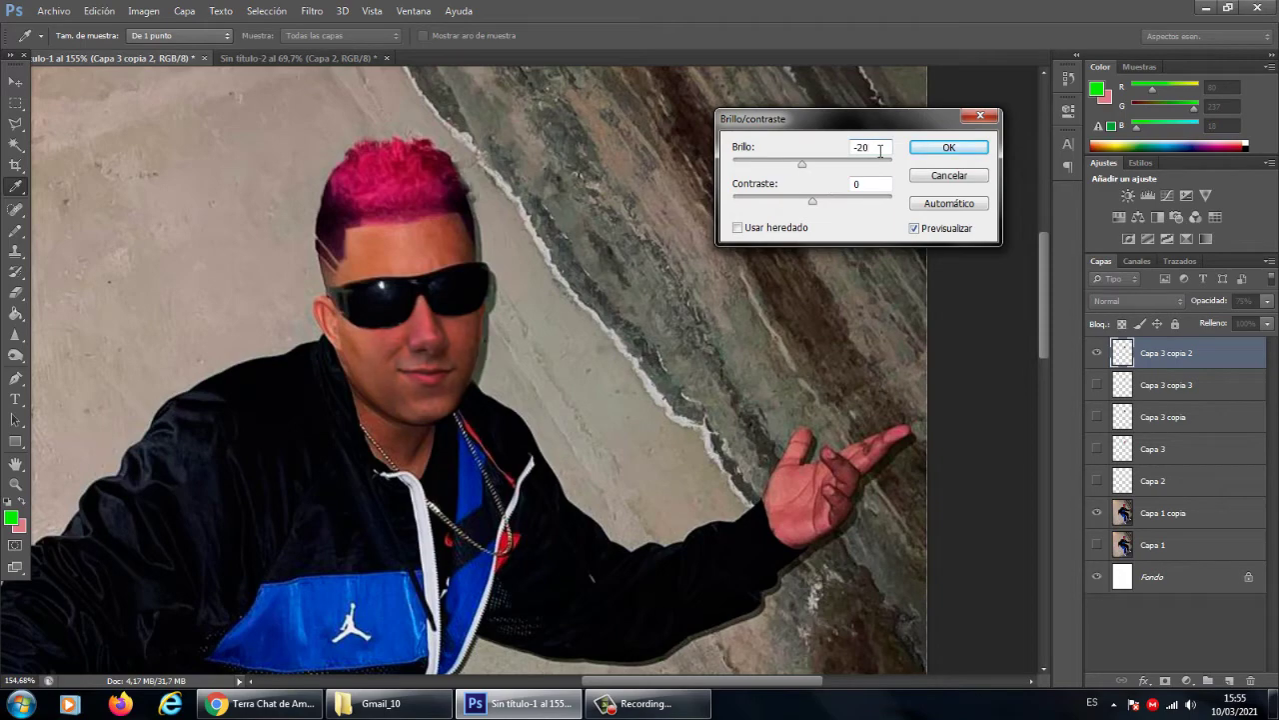
key("Return")
- Dodge a shadowed spot on the face, then show the second face copy instead of the first
scroll(479, 370, "up", 1)
left_click(15, 355)
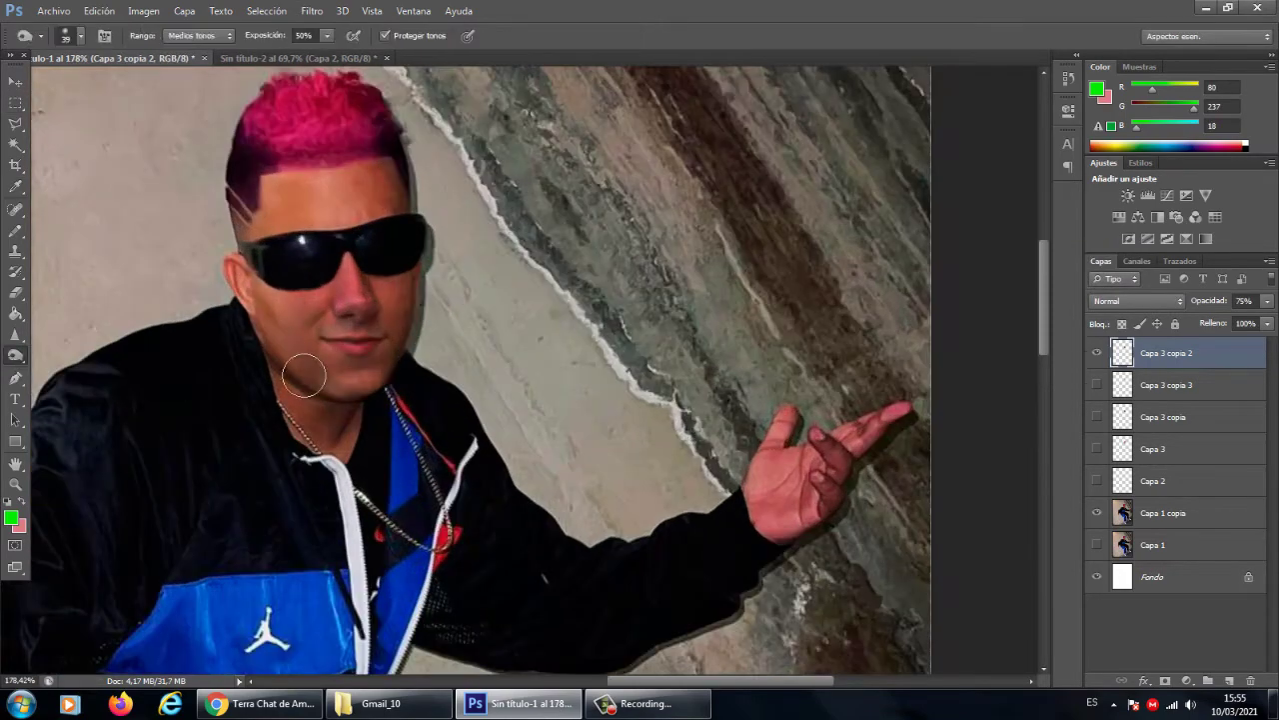
scroll(320, 400, "down", 2)
scroll(400, 380, "down", 3)
key("m")
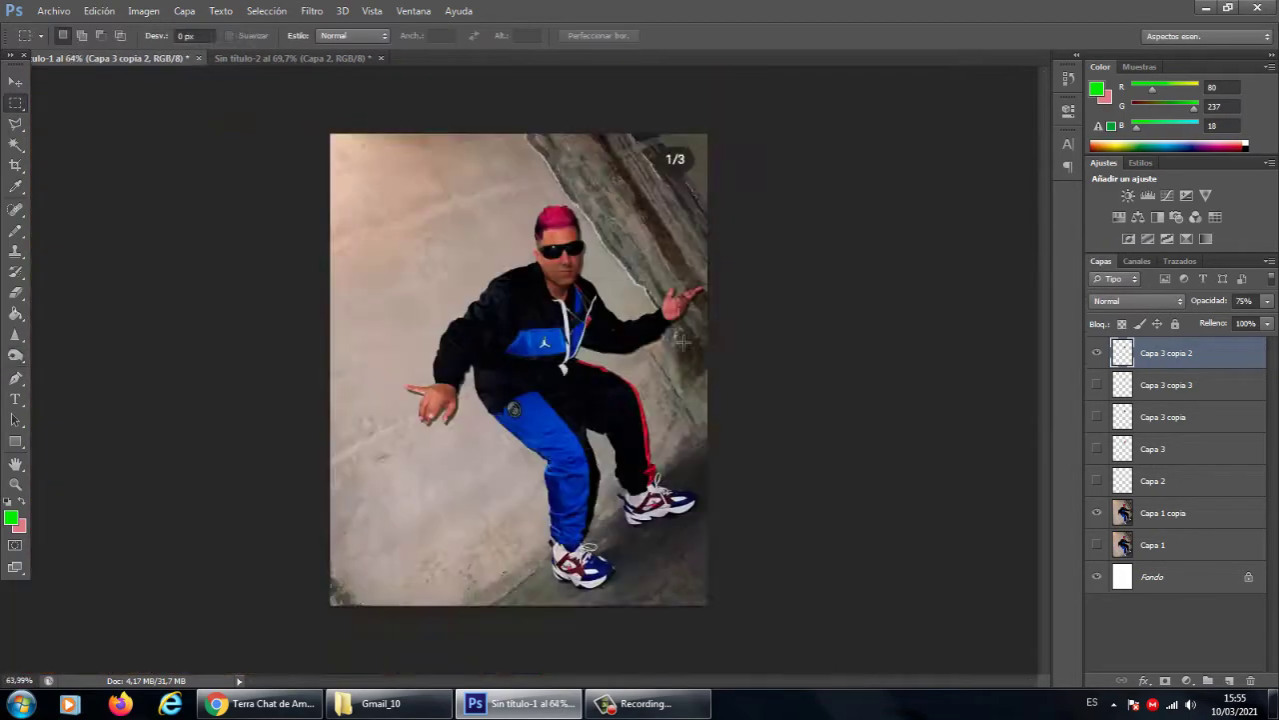
scroll(479, 380, "up", 3)
left_click(1099, 353)
left_click(1097, 417)
scroll(641, 267, "up", 3)
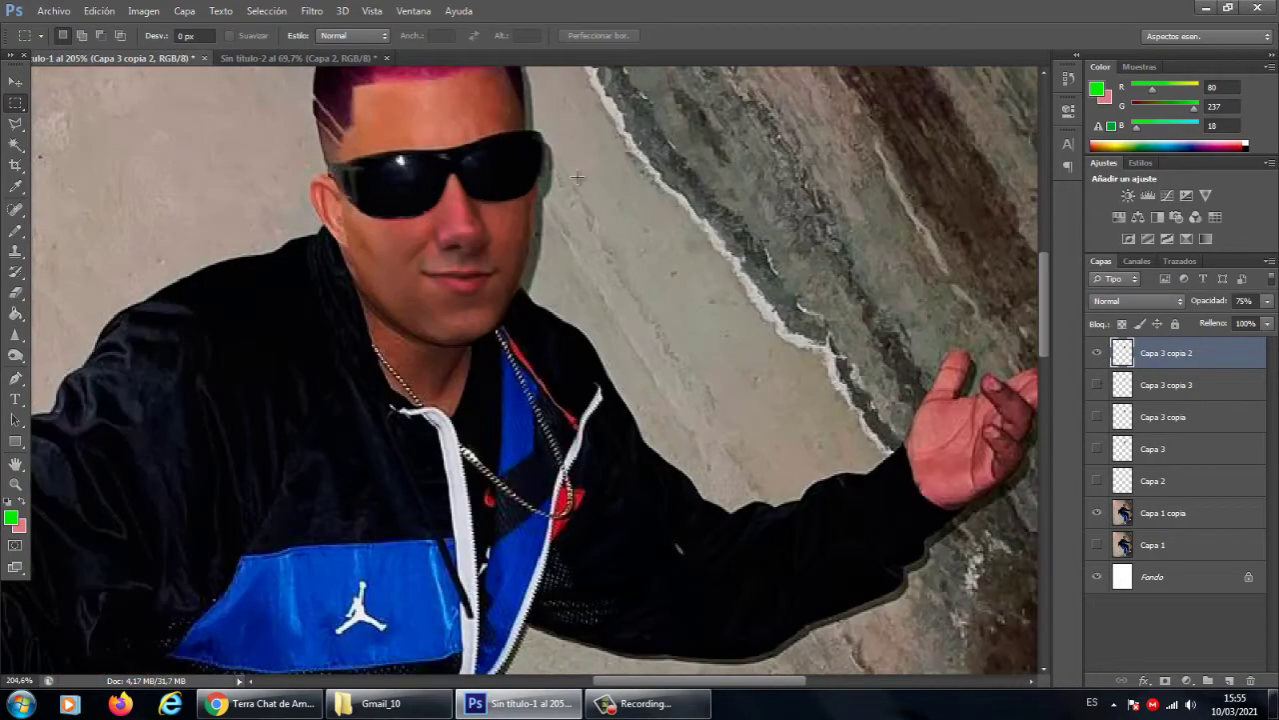
scroll(642, 268, "down", 3)
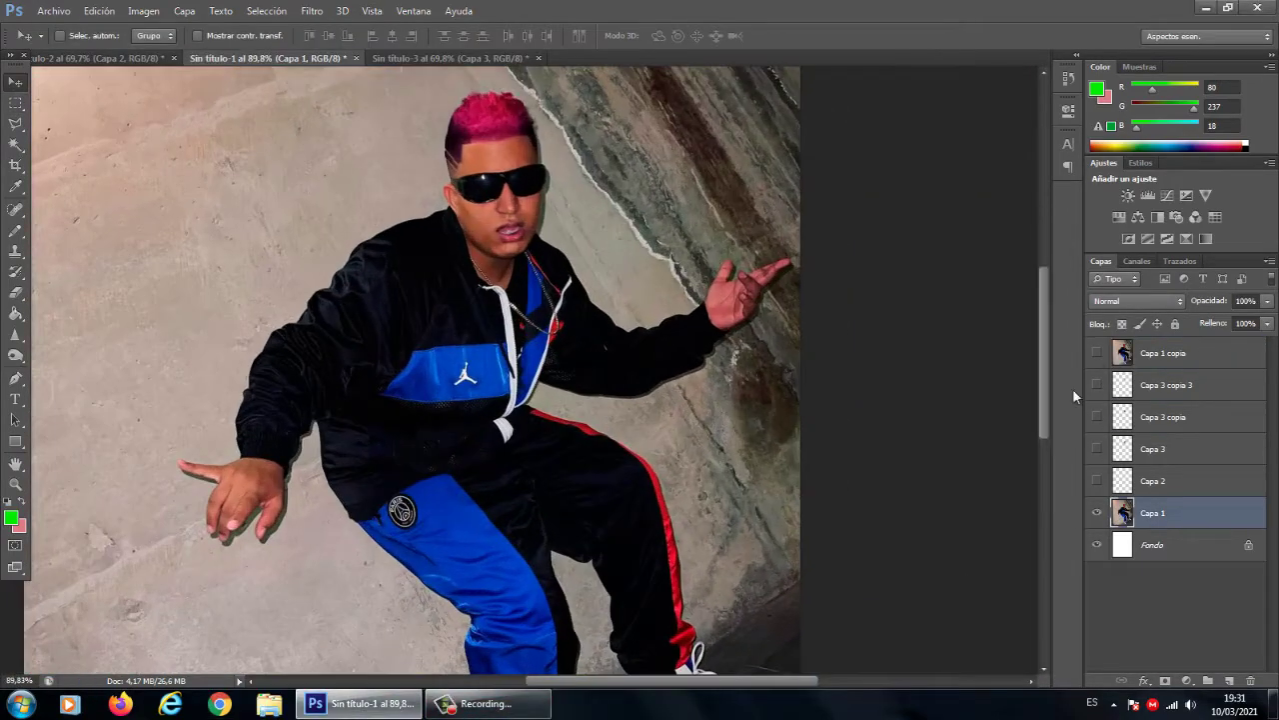
scroll(529, 370, "down", 3)
key("ctrl+Tab")
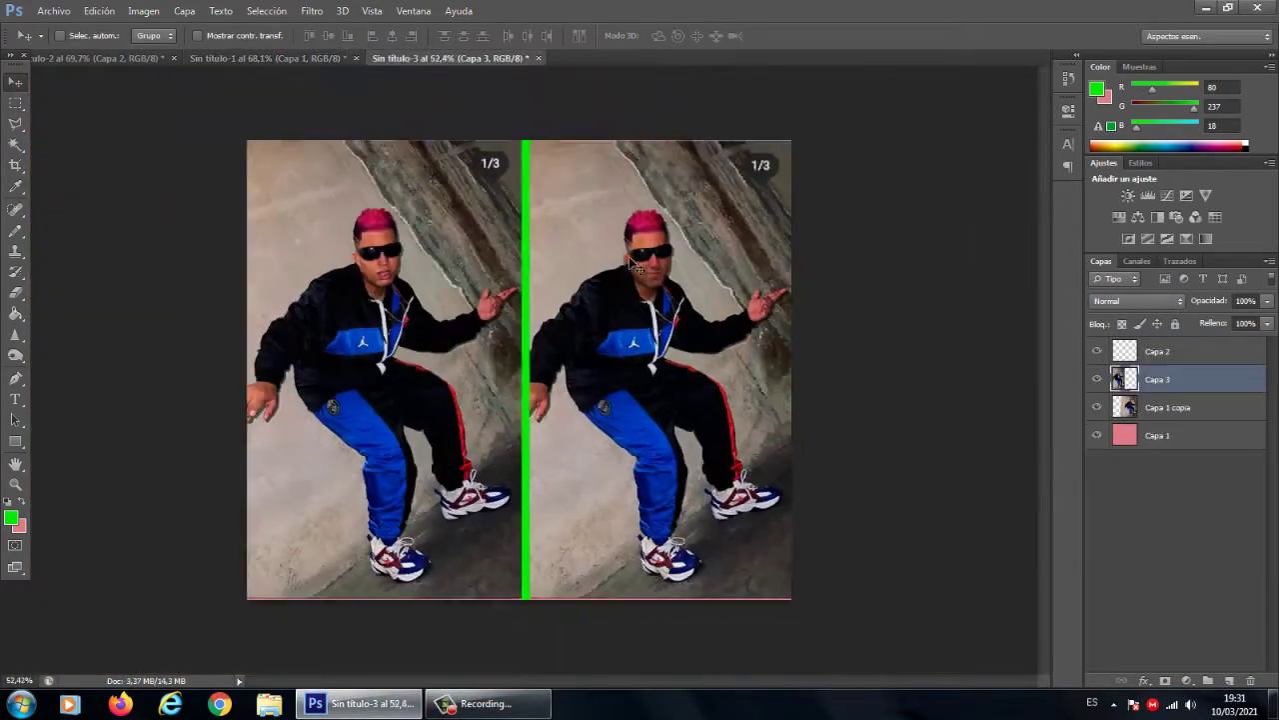
scroll(335, 220, "up", 3)
scroll(335, 220, "up", 1)
left_click(99, 10)
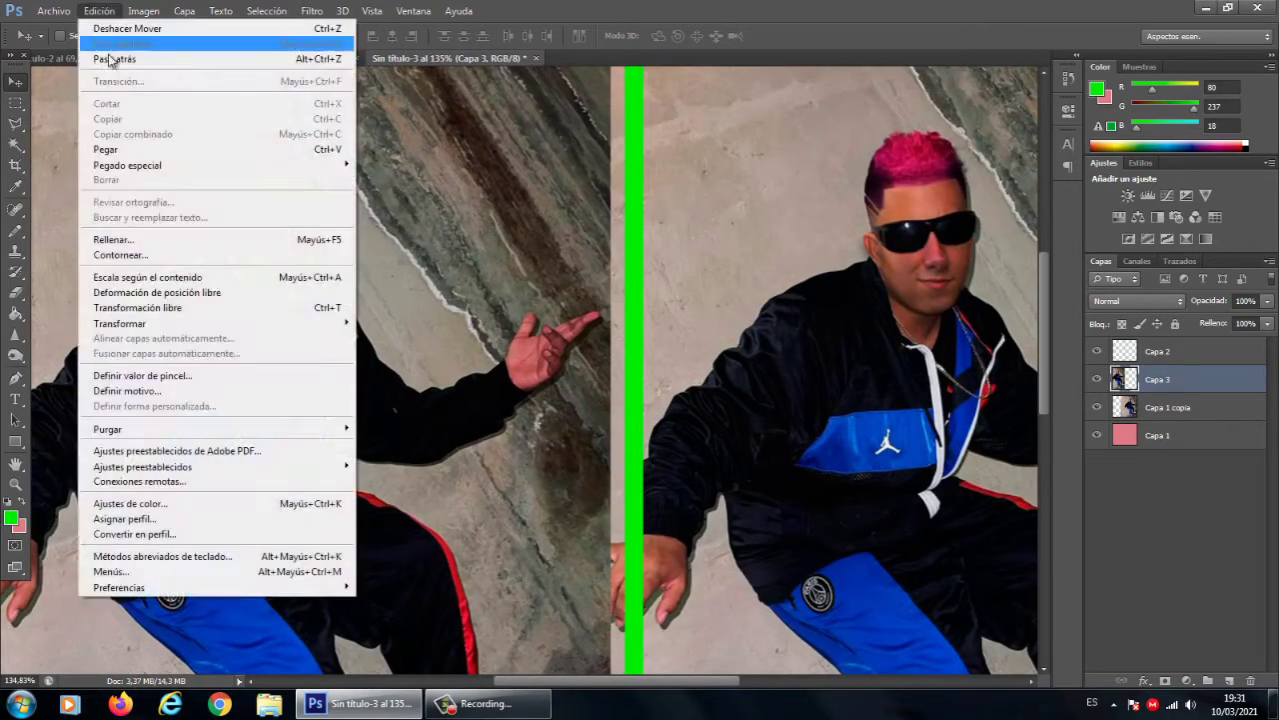